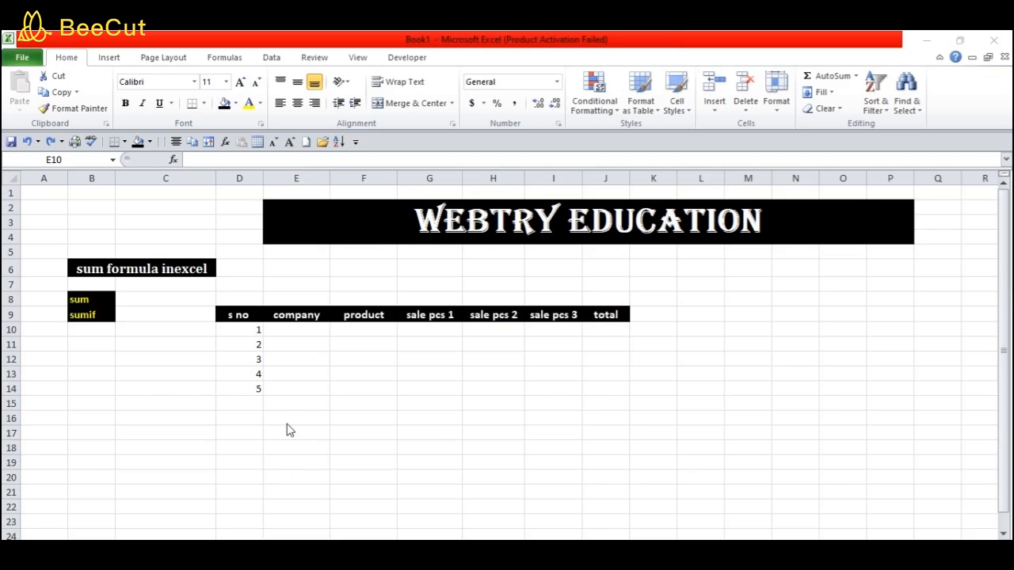
Enter the companies nokia, hp and sumsung in E10:E12
left_click(283, 327)
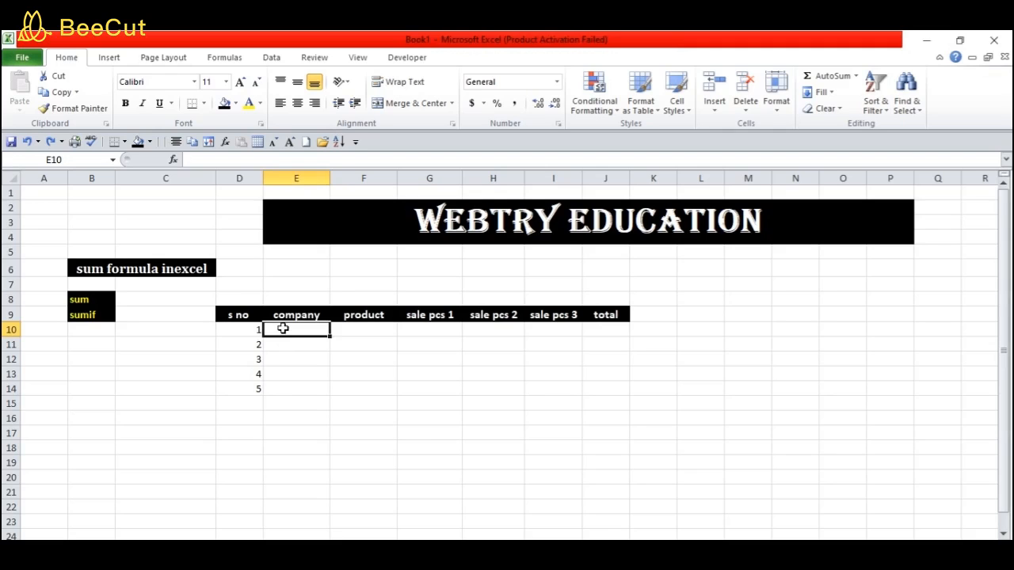
type("nokia")
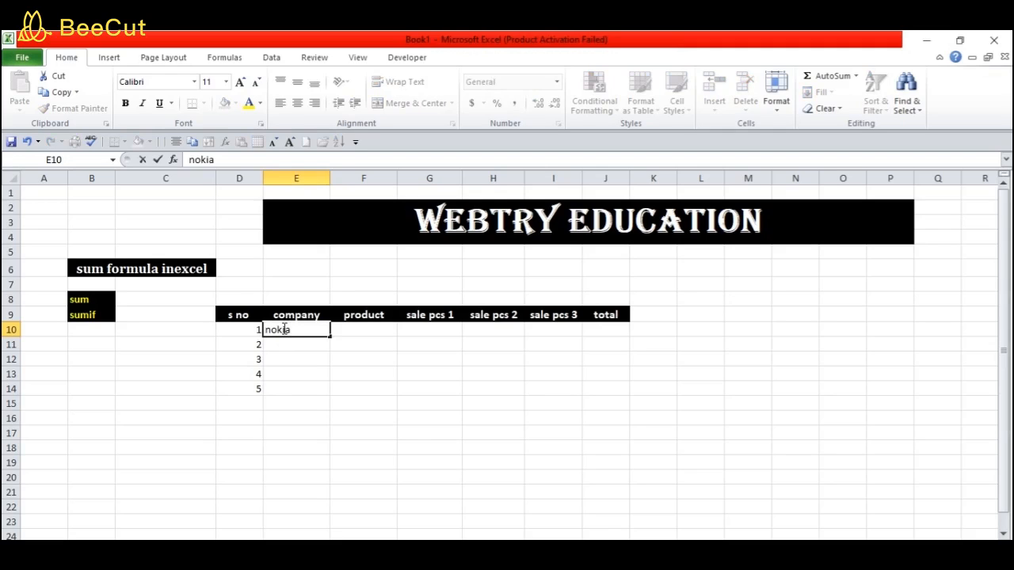
key("Return")
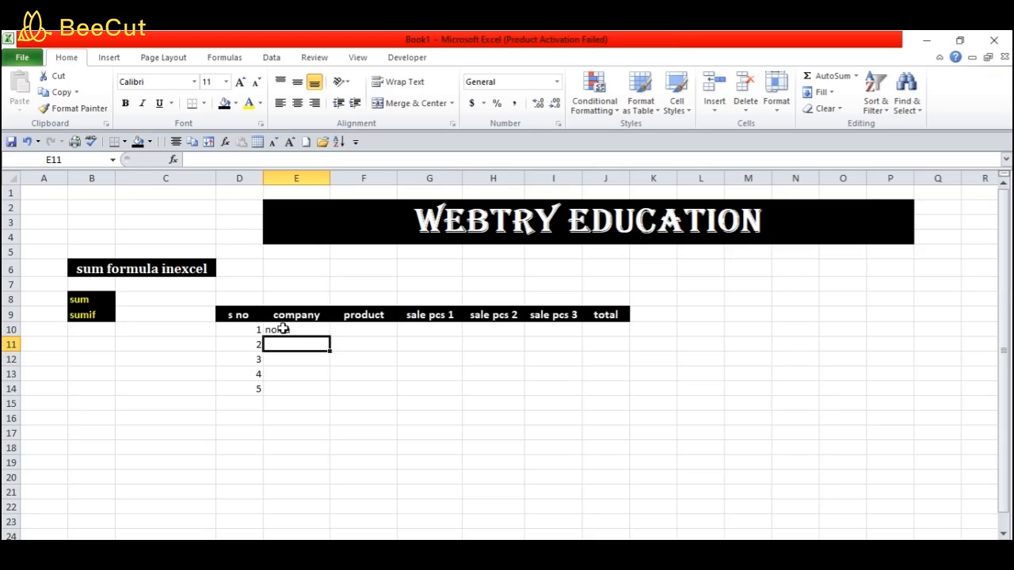
type("hp")
key("Return")
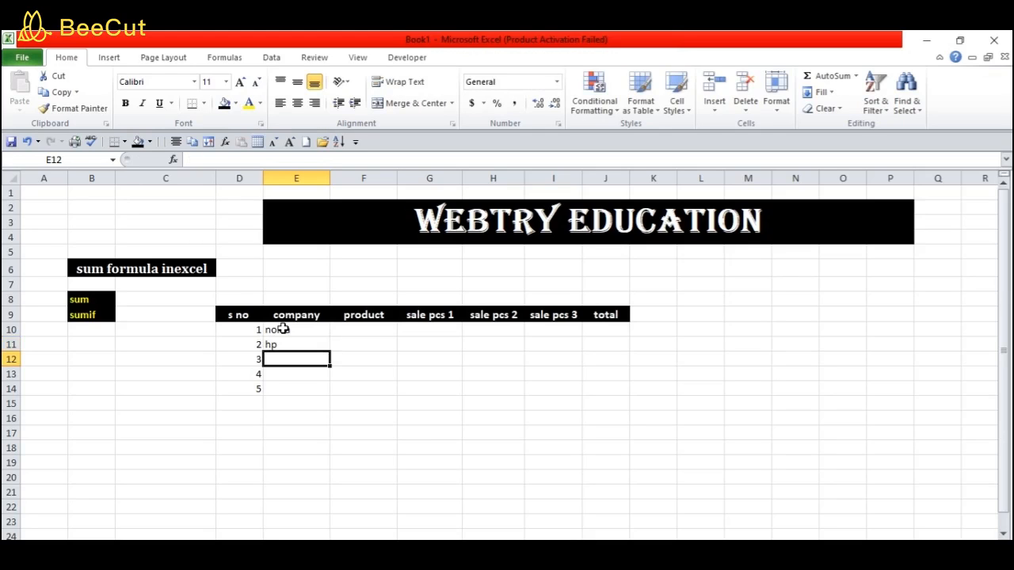
type("sum")
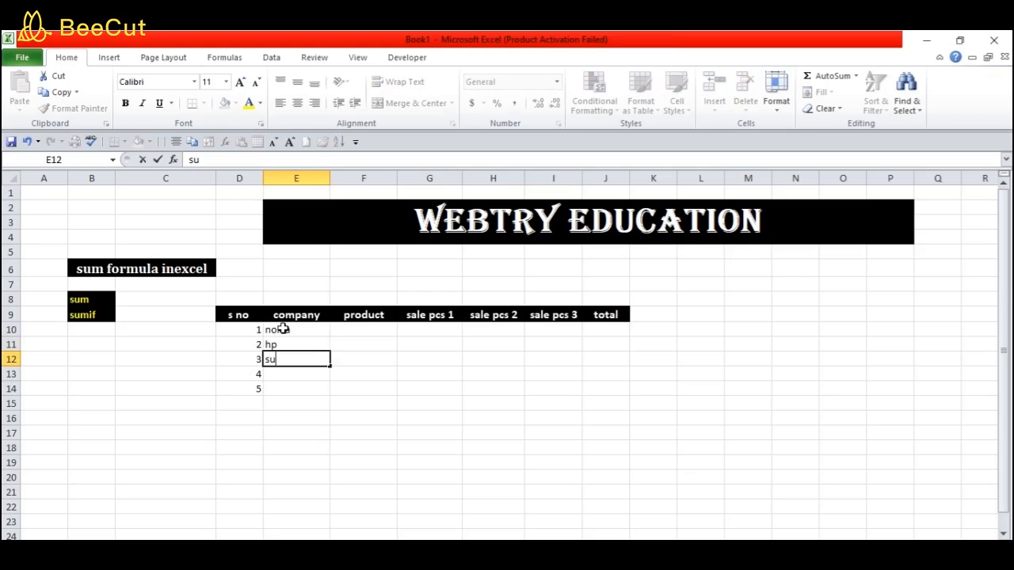
key("BackSpace")
type("msung")
key("Return")
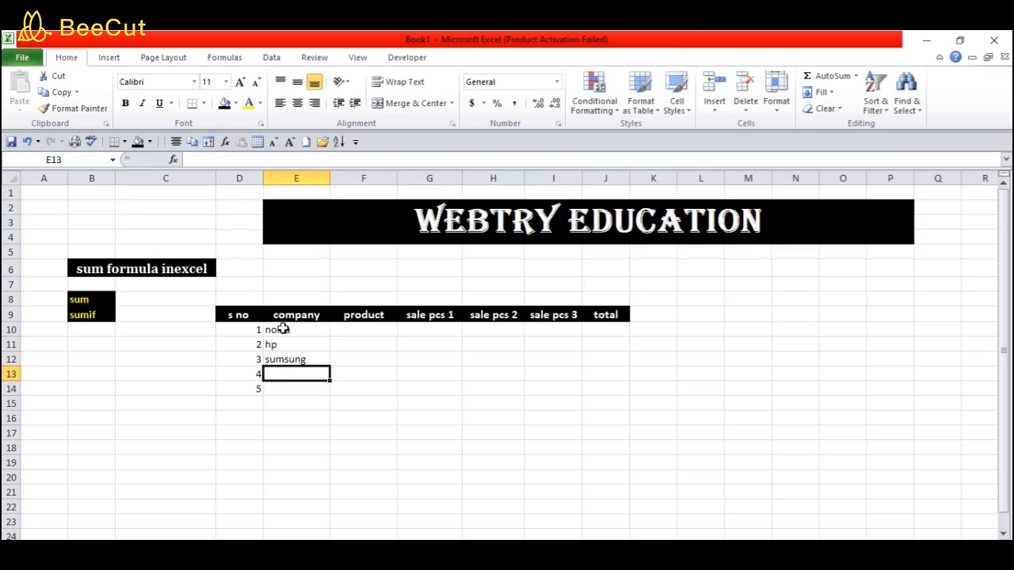
Add lg and oppo in E13:E14, then move to the first product cell F10
type("lg")
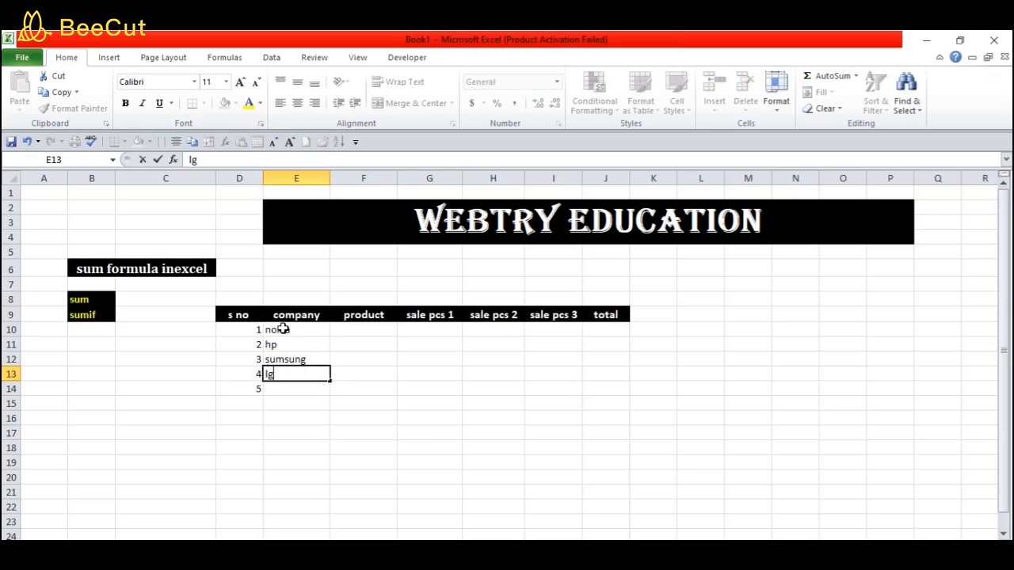
key("Return")
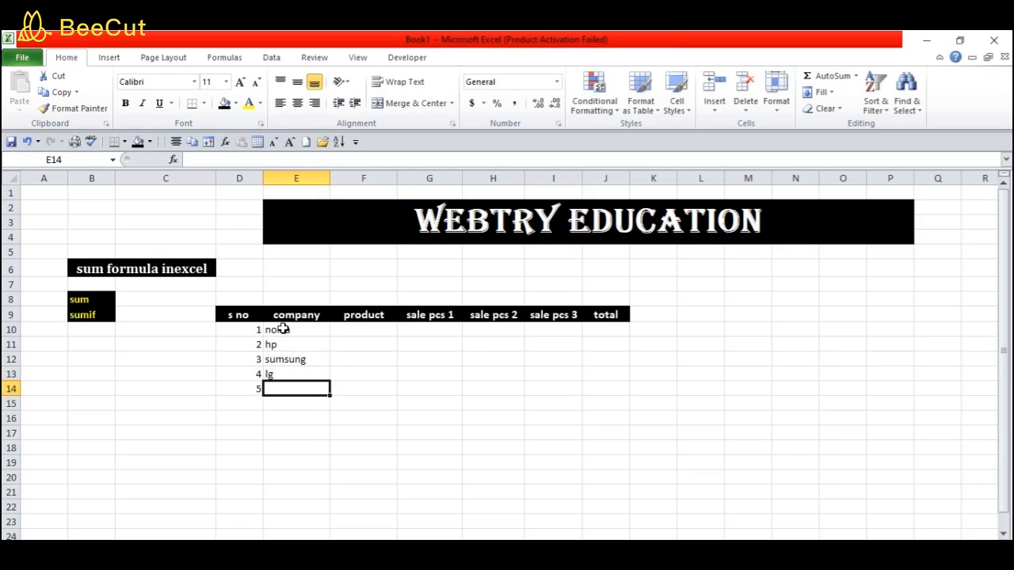
type("oppo")
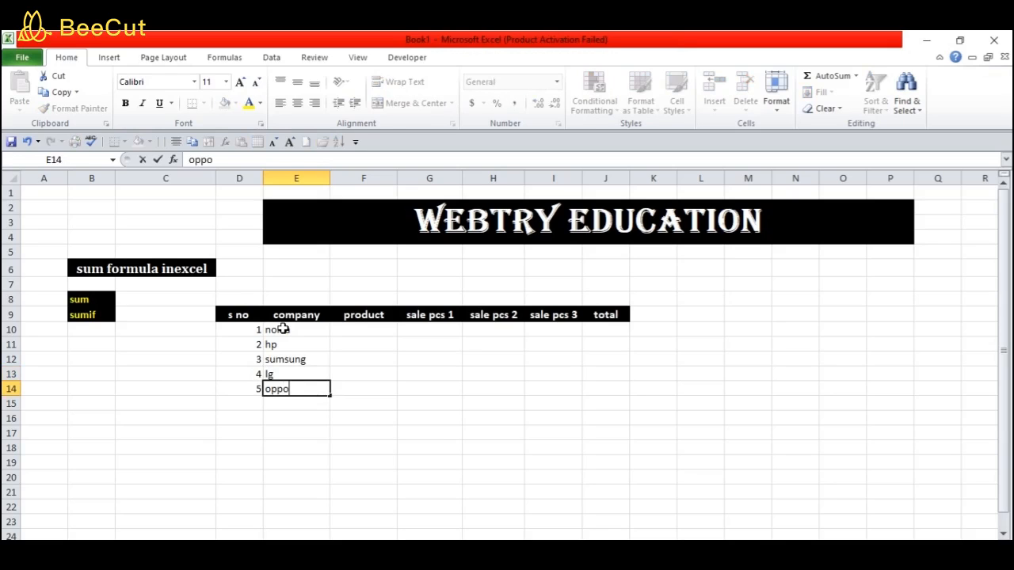
key("Return")
key("Right")
key("Up")
key("Up")
key("Up")
key("Up")
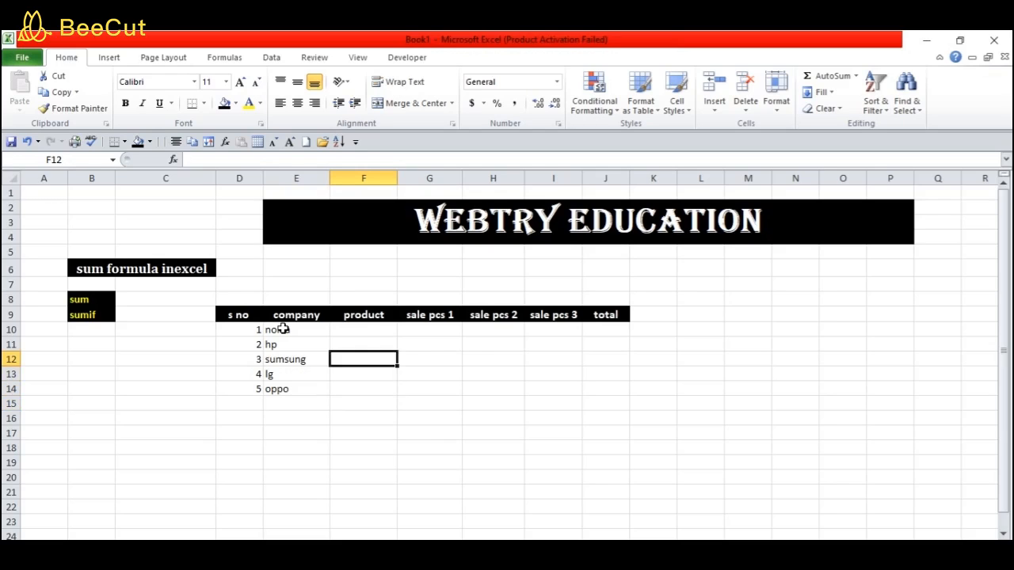
key("Up")
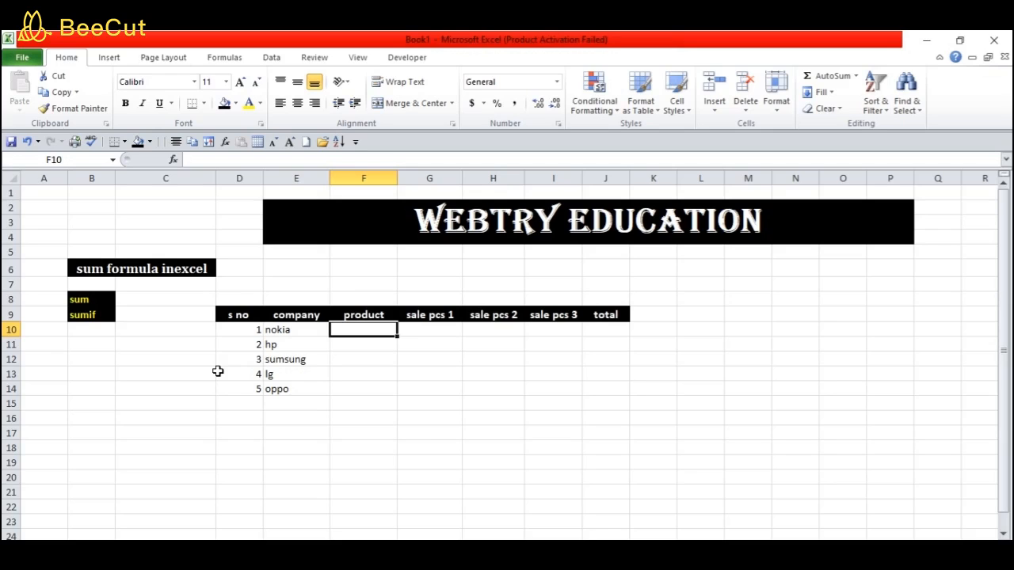
Enter the products phone, laptop, freez, tv and phone in F10:F14
type("phone")
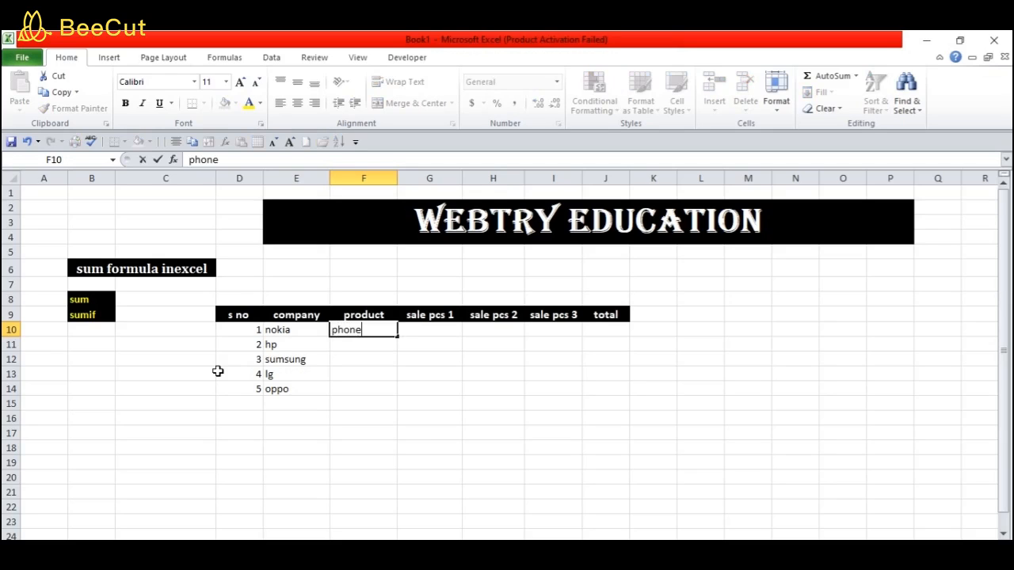
key("Return")
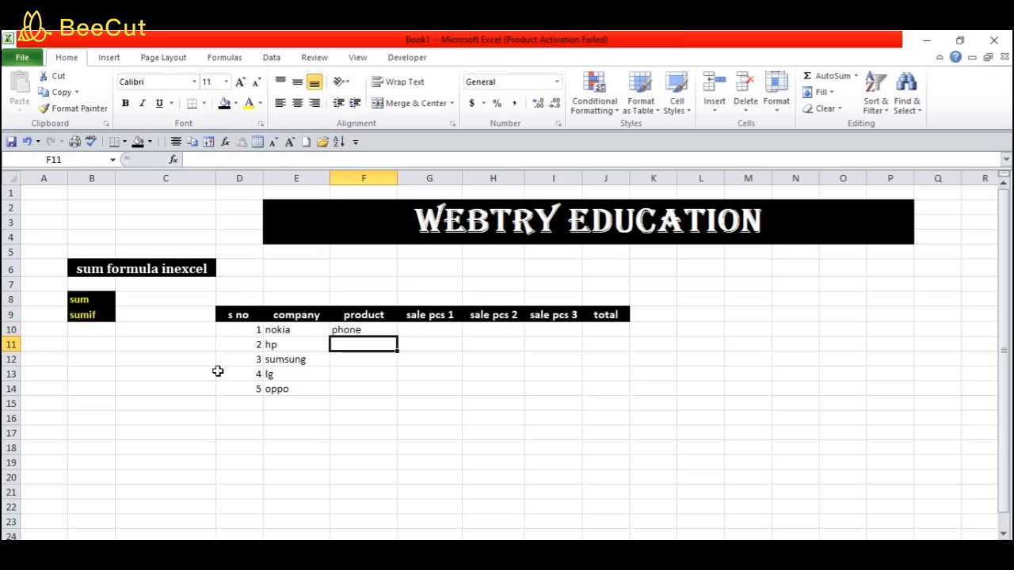
type("l")
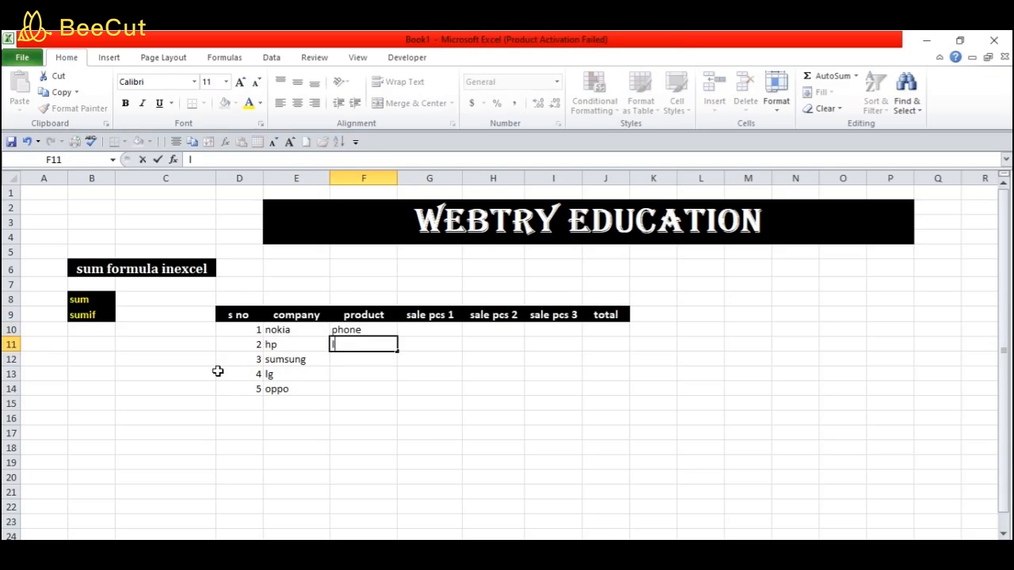
type("aptop")
key("Return")
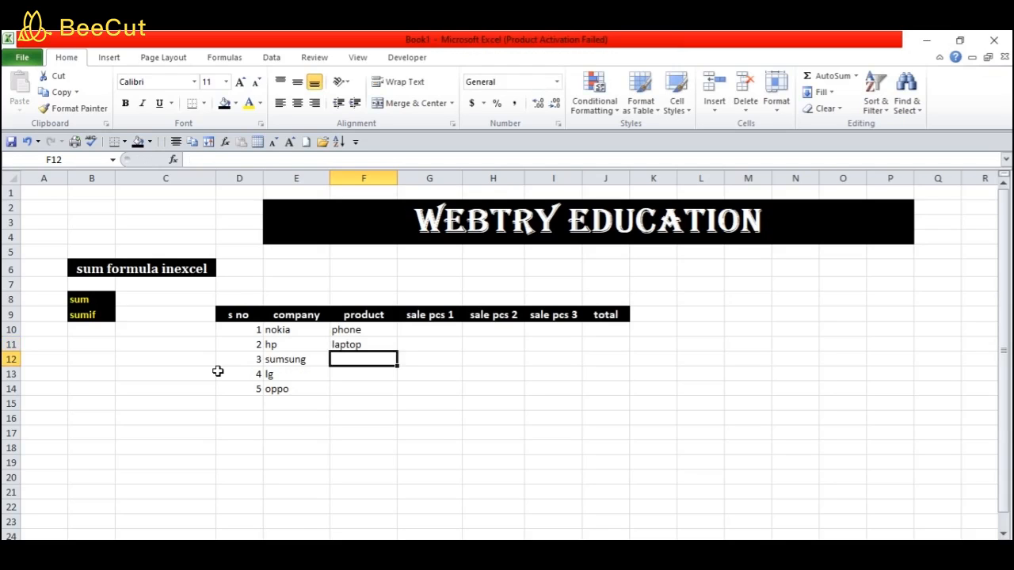
type("fre")
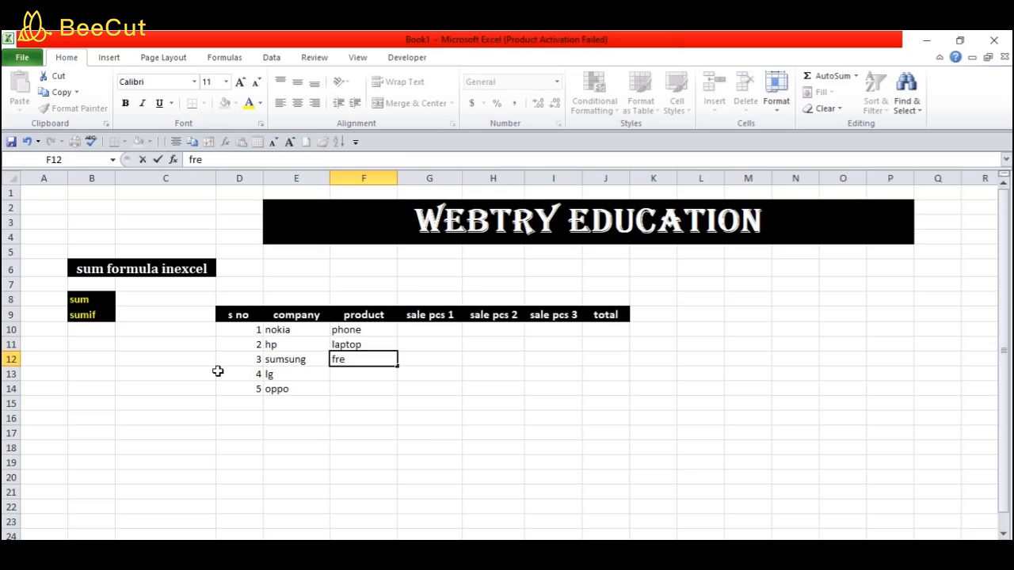
type("ez")
key("Return")
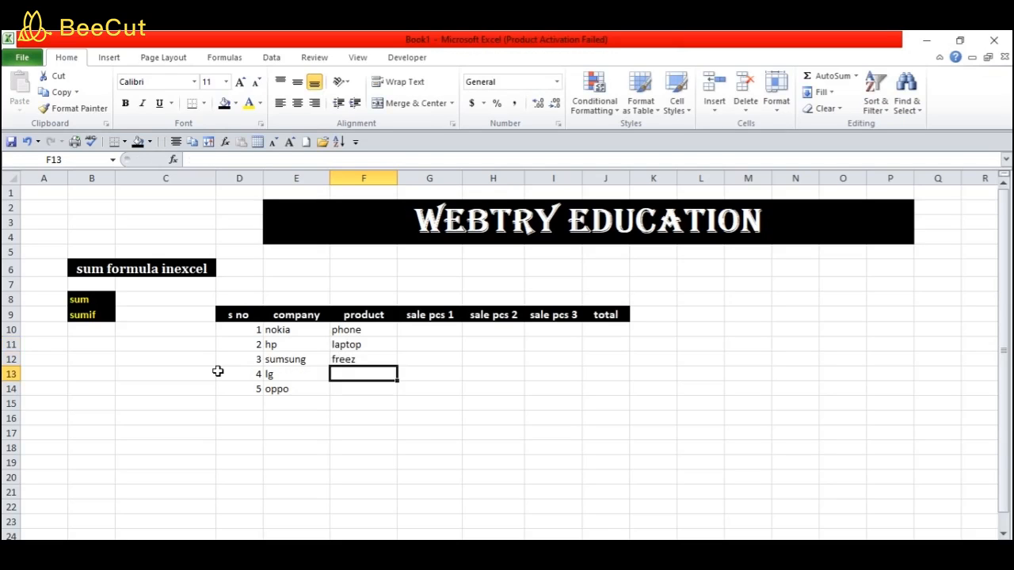
type("tv")
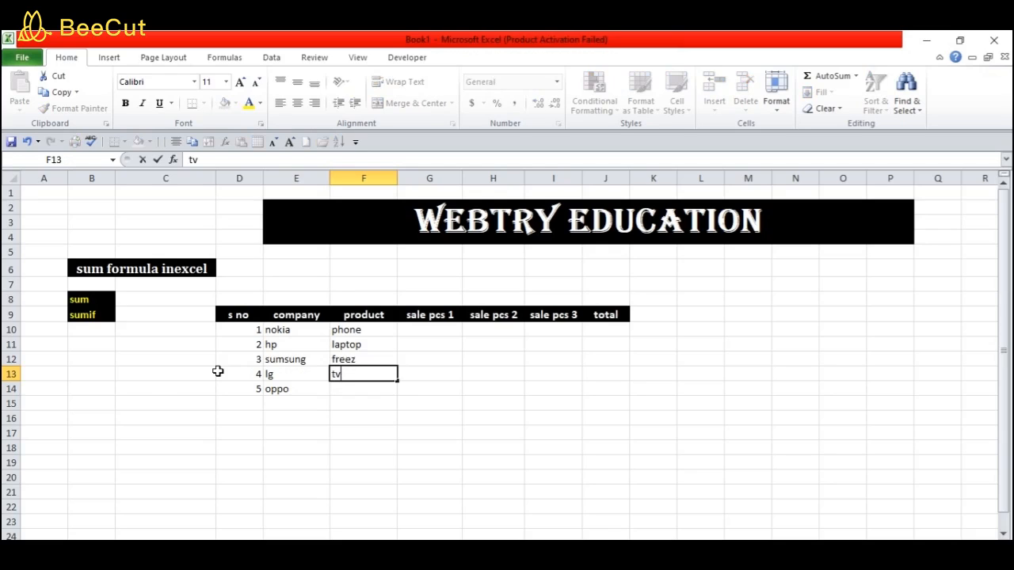
key("Return")
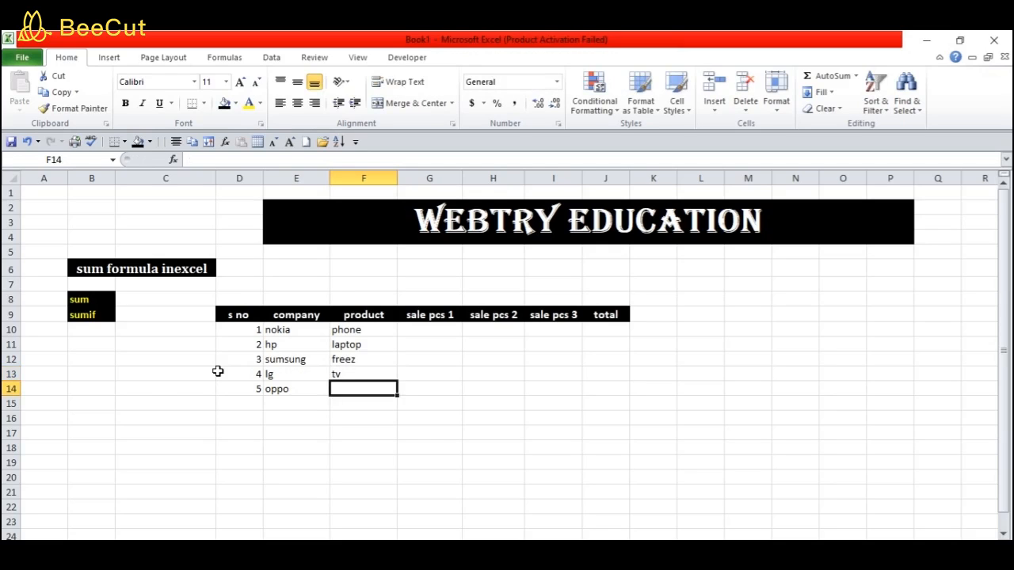
type("phone")
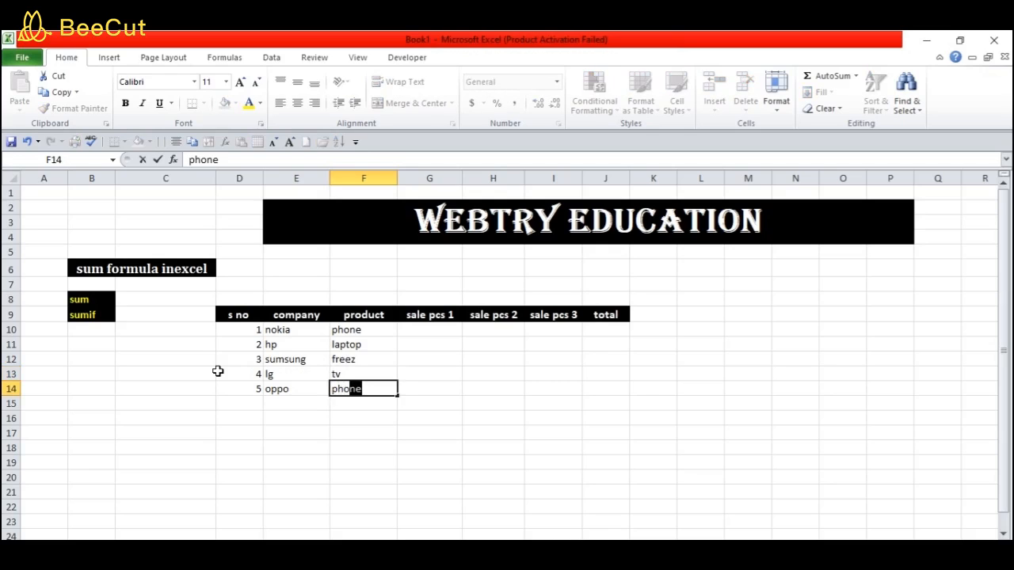
key("Return")
key("Return")
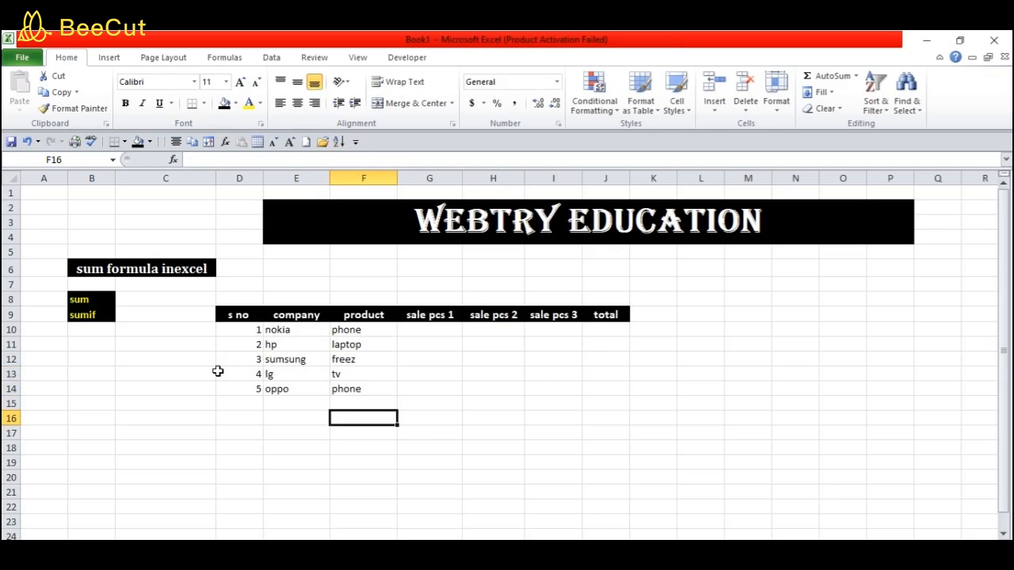
key("Right")
key("Up")
key("Up")
key("Up")
key("Up")
key("Up")
key("Up")
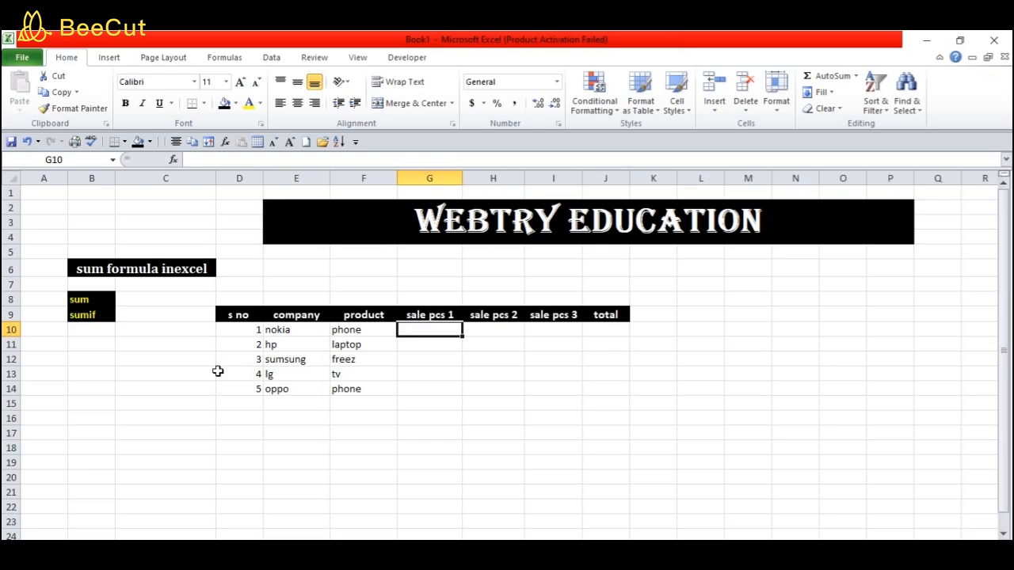
Fill sale pcs 1 (G10:G14) with 10, 20, 12, 32 and 12
type("10")
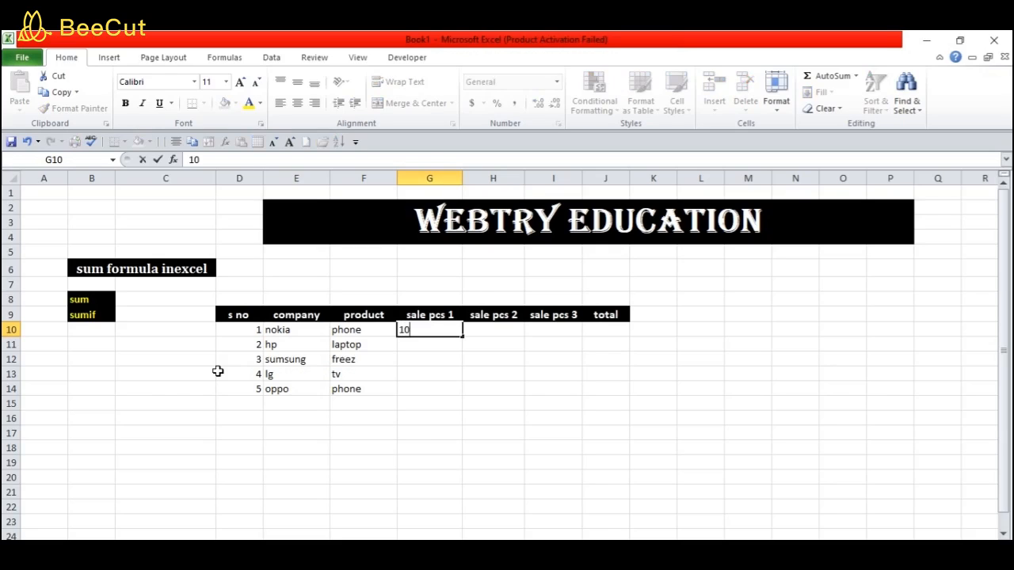
key("Return")
type("20")
key("Return")
type("12")
key("Return")
type("32")
key("Return")
type("12")
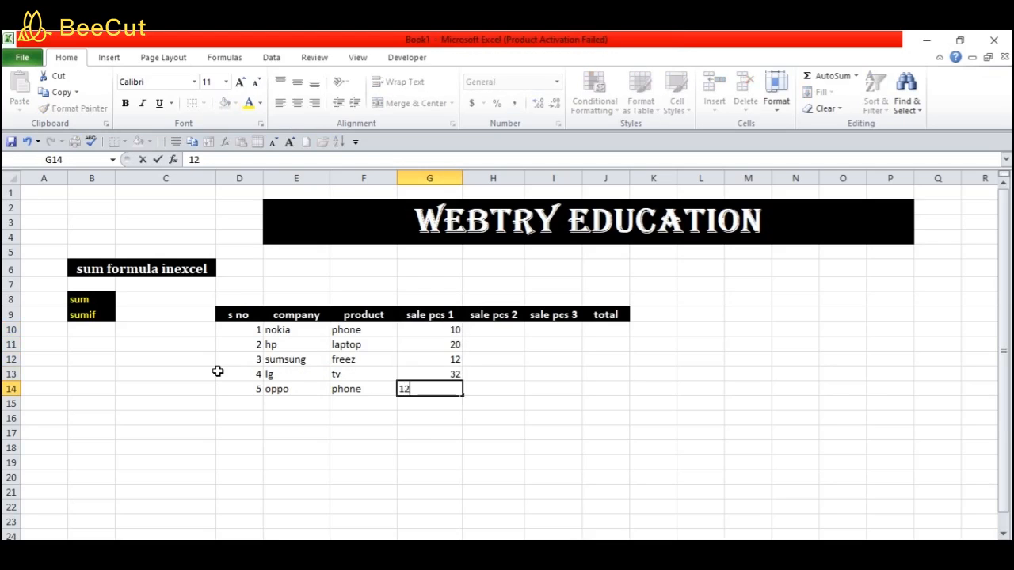
key("Return")
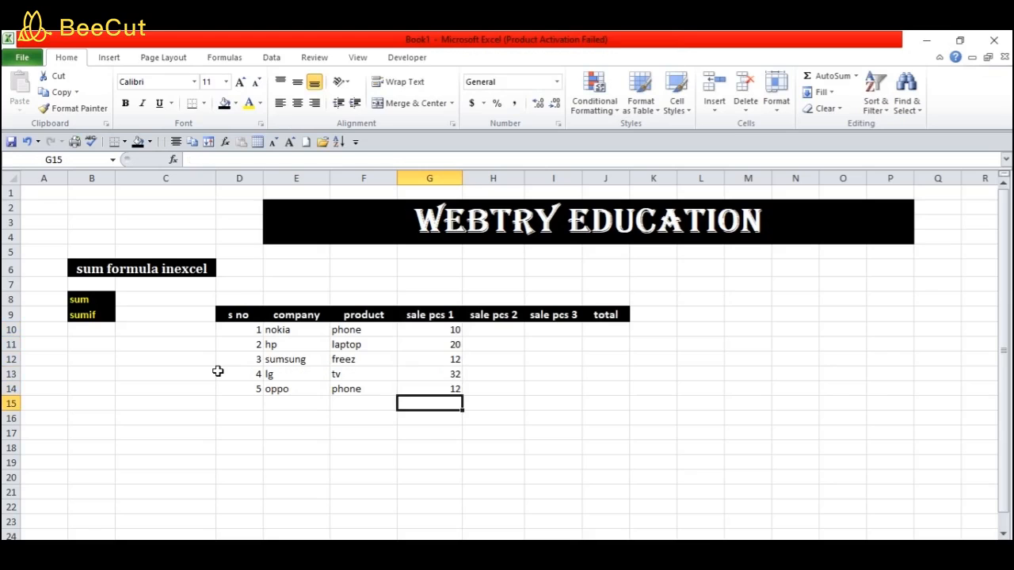
Fill sale pcs 2 (H10:H14) with 20, 32, 12, 52 and 12
key("Right")
key("Up")
key("Up")
key("Up")
key("Up")
key("Up")
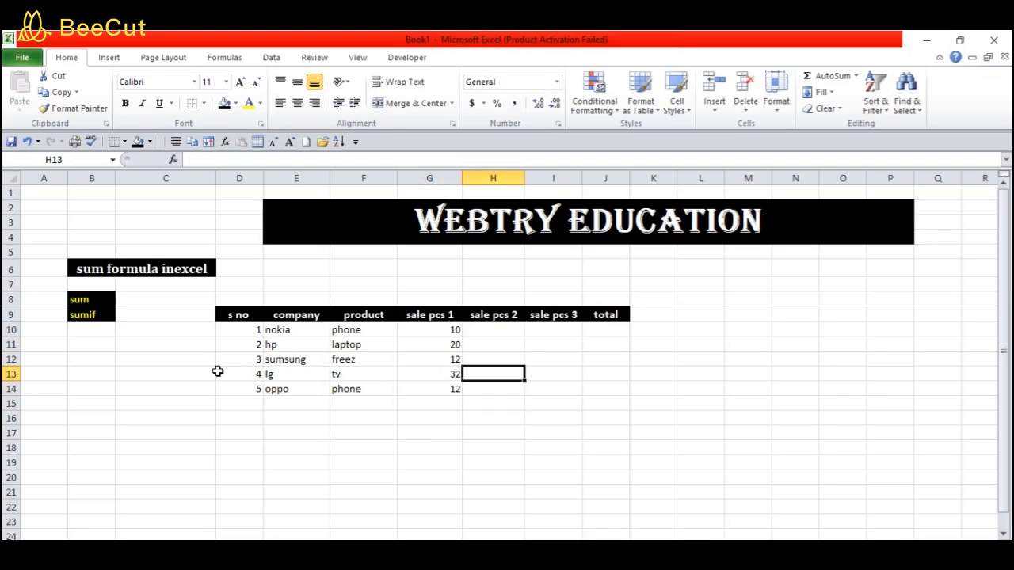
type("20")
key("Return")
type("32")
key("Return")
type("12")
key("Return")
type("52")
key("Return")
type("12")
key("Return")
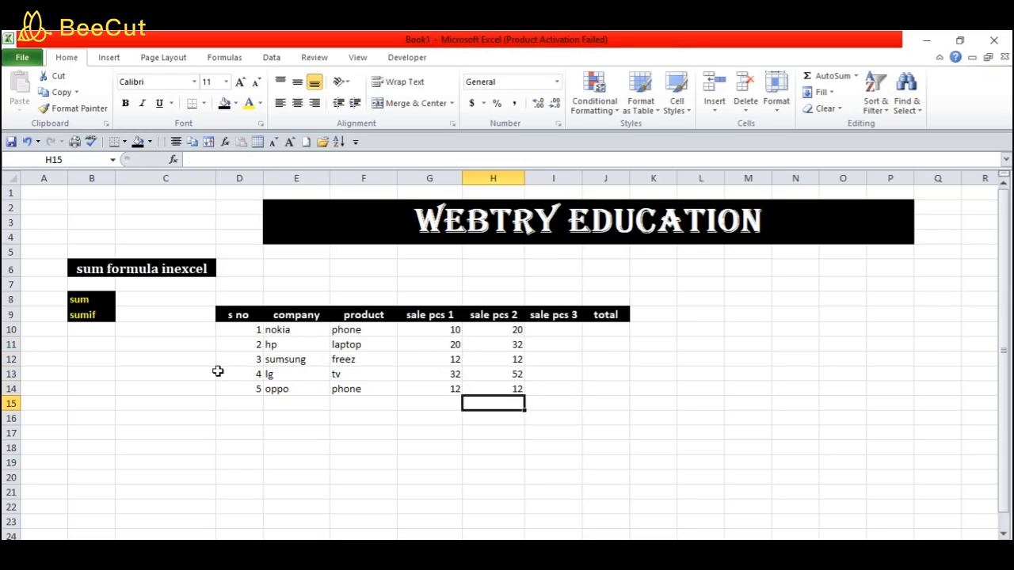
Fill sale pcs 3 (I10:I14) with 12, 30, 12, 20 and 12
key("Right")
key("Up")
key("Up")
key("Up")
key("Up")
key("Up")
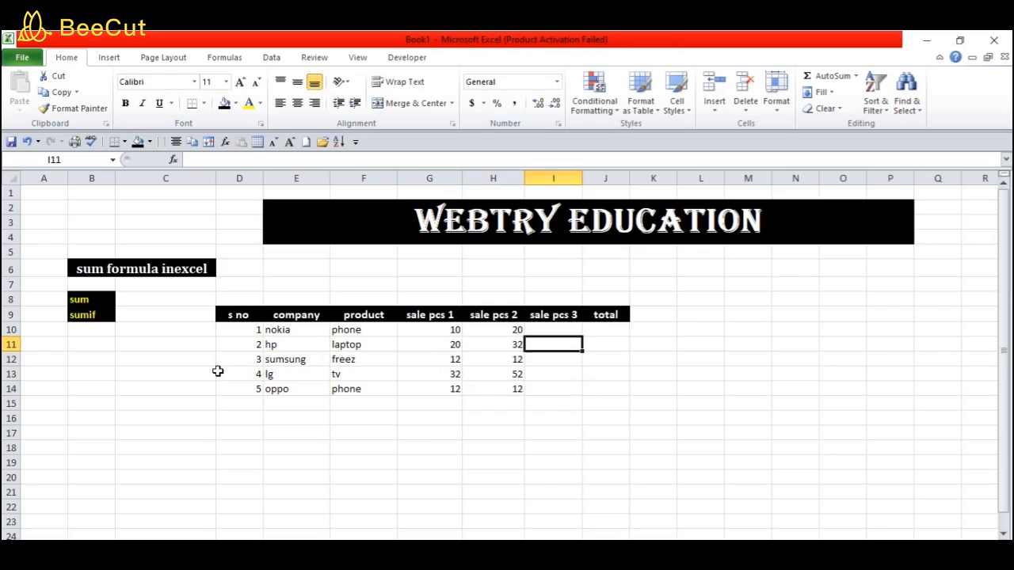
type("12")
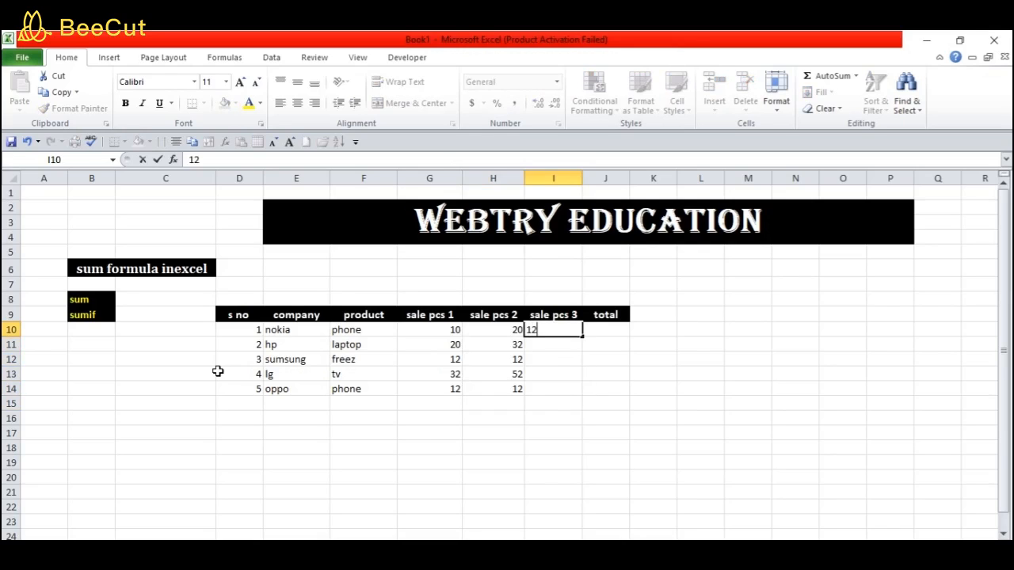
key("Return")
type("30")
key("Return")
type("12")
key("Return")
type("202")
key("BackSpace")
key("Return")
type("12")
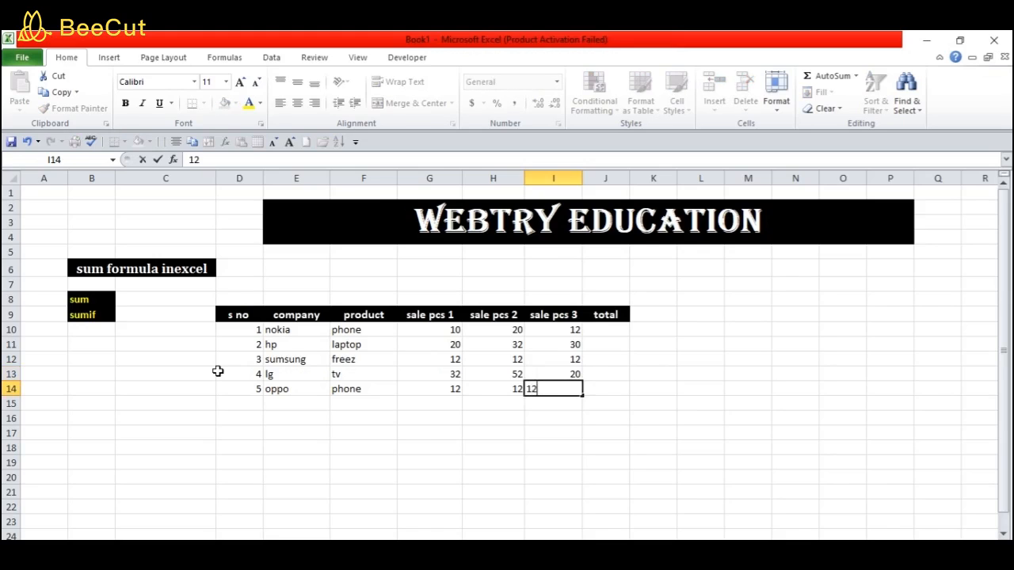
key("Return")
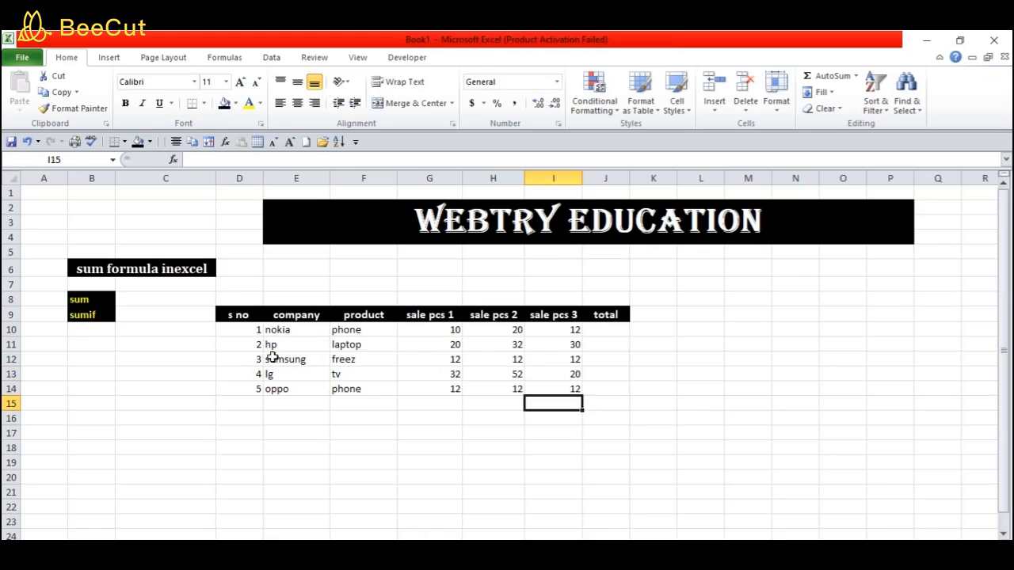
left_click(605, 332)
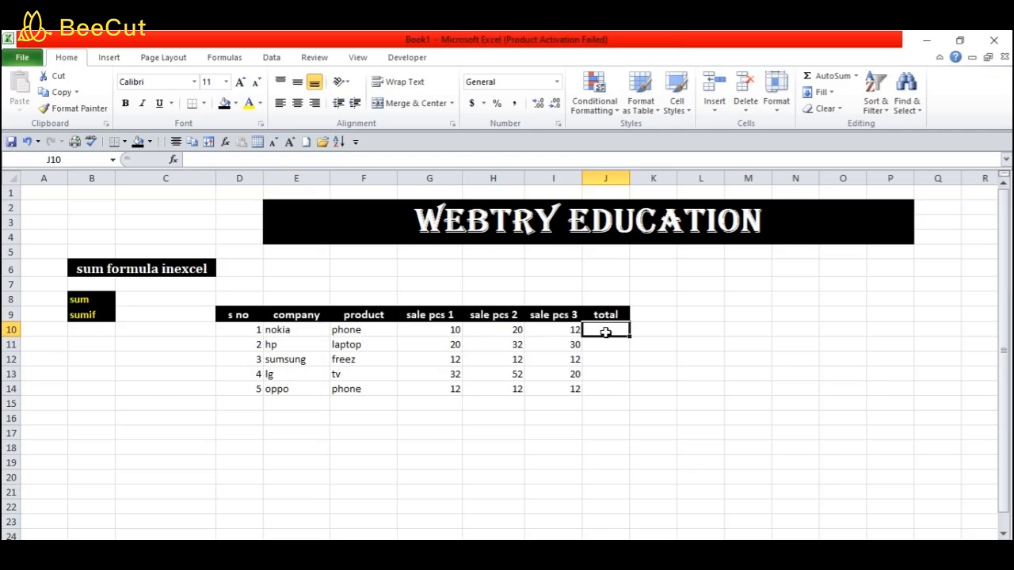
Put =SUM(G10:I10) in J10 and fill down to J14, giving 42, 82, 36, 104, 36
type("=")
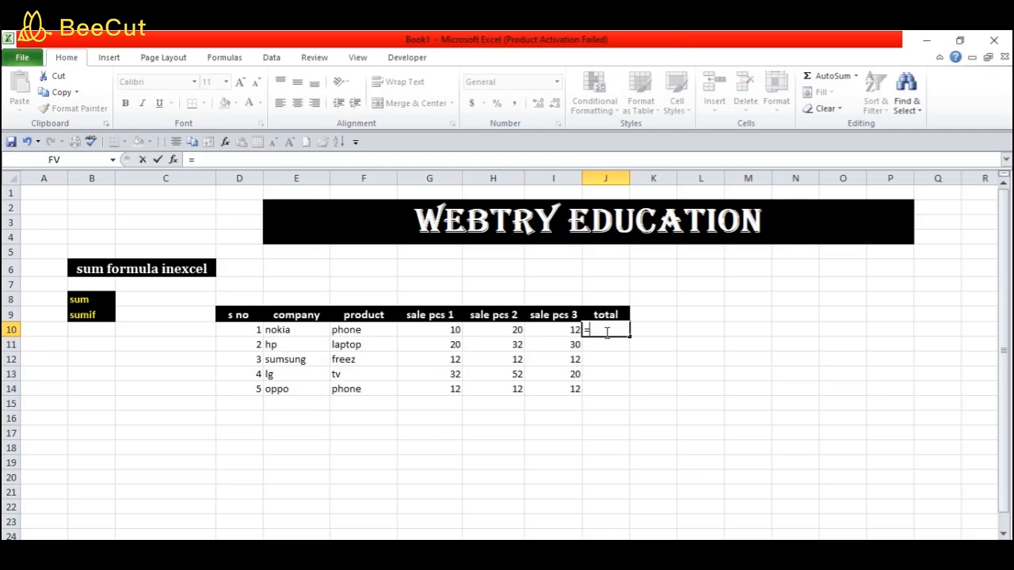
type("sum")
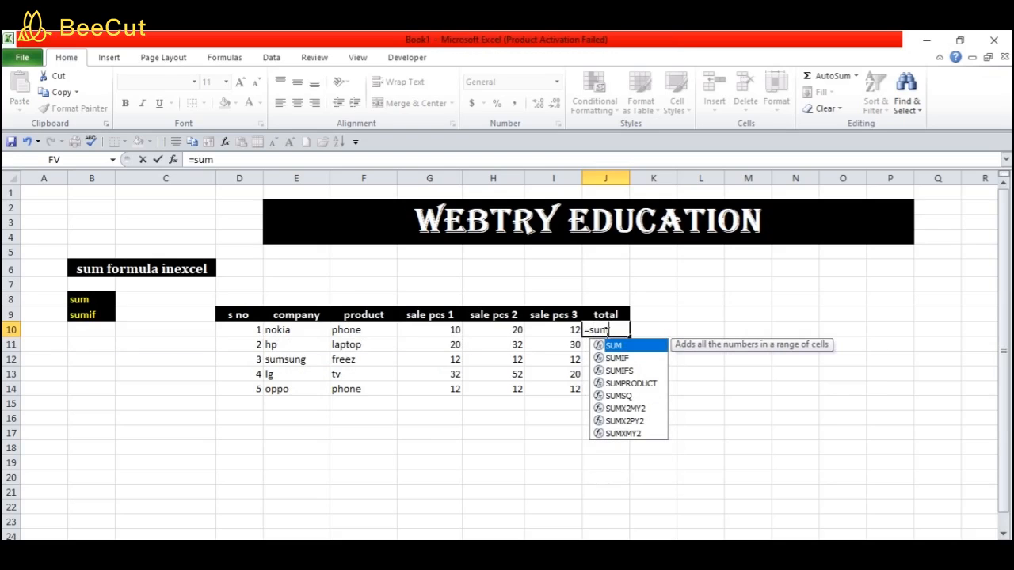
type("(")
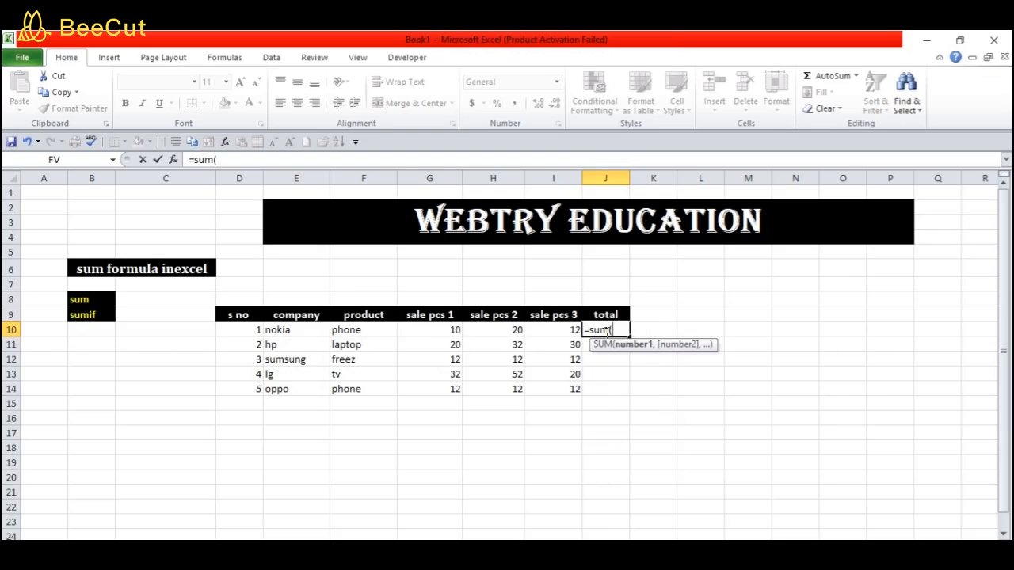
left_click(428, 330)
left_click_drag(428, 331, 546, 330)
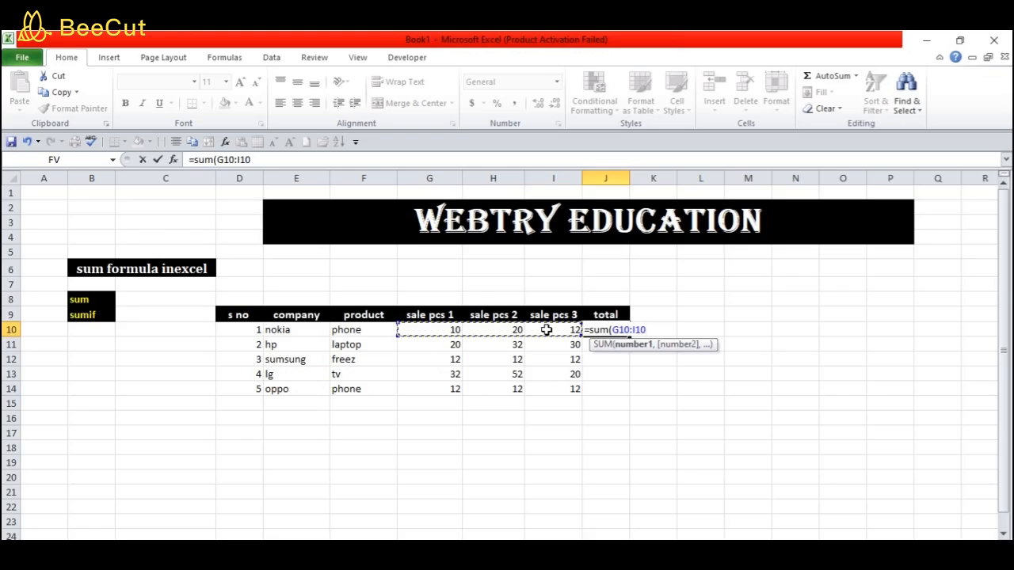
type(")")
key("Return")
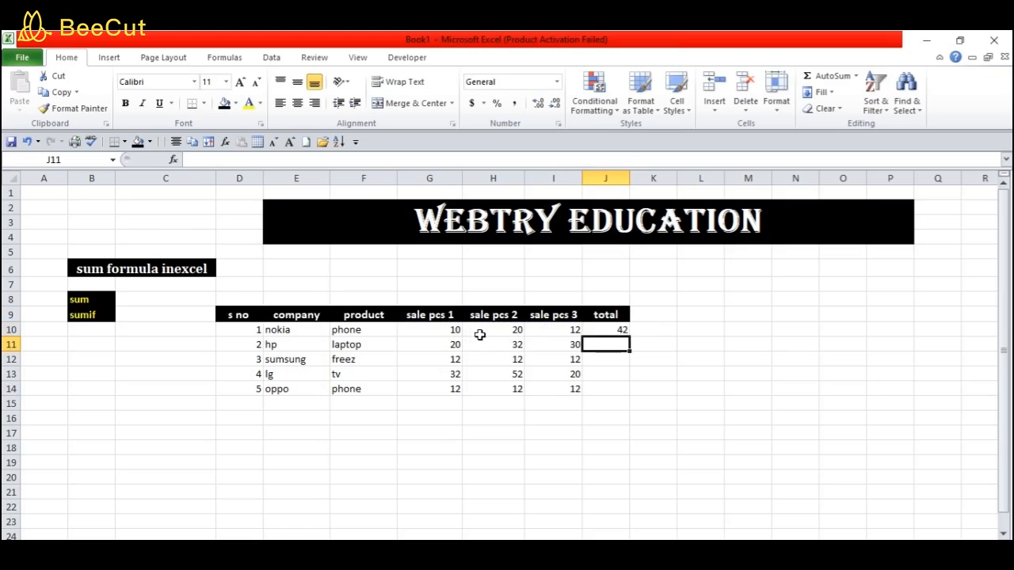
left_click(607, 330)
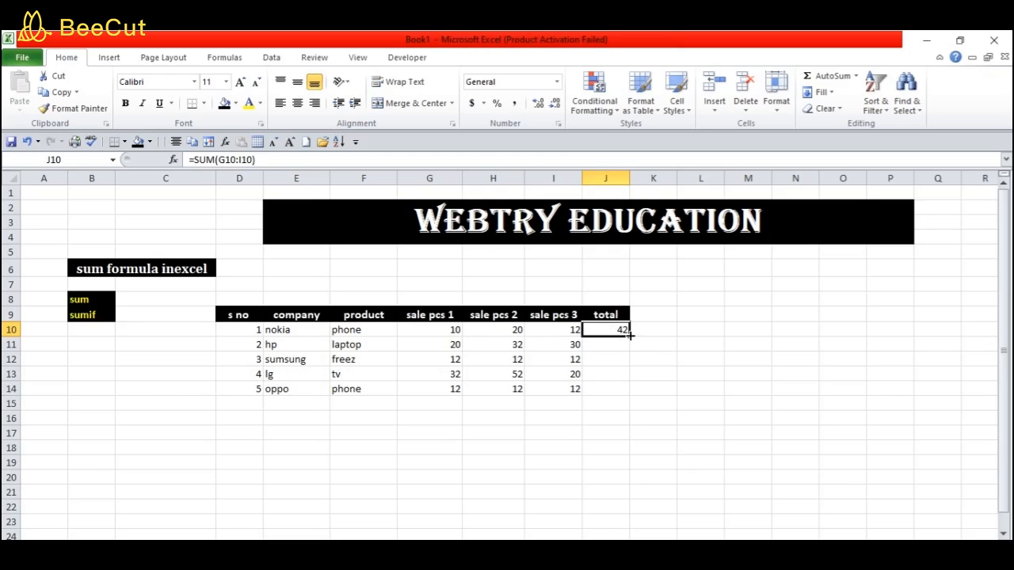
left_click_drag(629, 333, 633, 389)
left_click(694, 356)
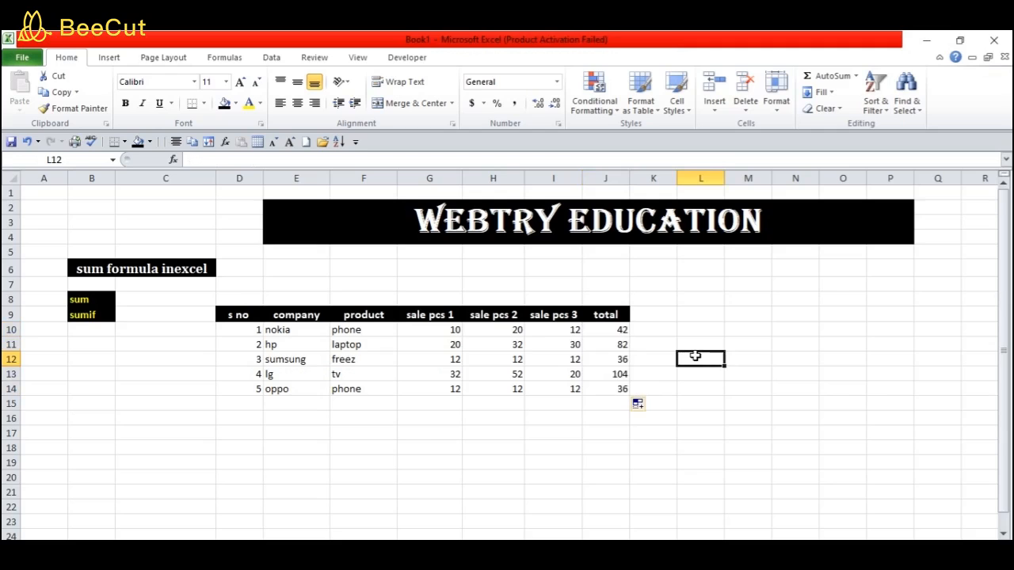
left_click(219, 330)
left_click_drag(219, 329, 601, 388)
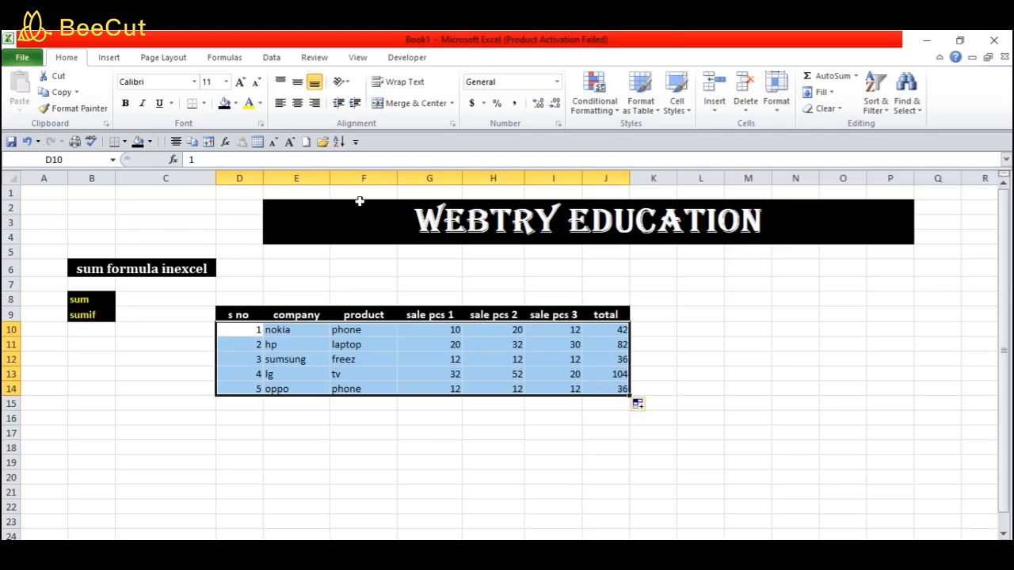
Centre, bold and apply All Borders to the data rows D10:J14
left_click(298, 103)
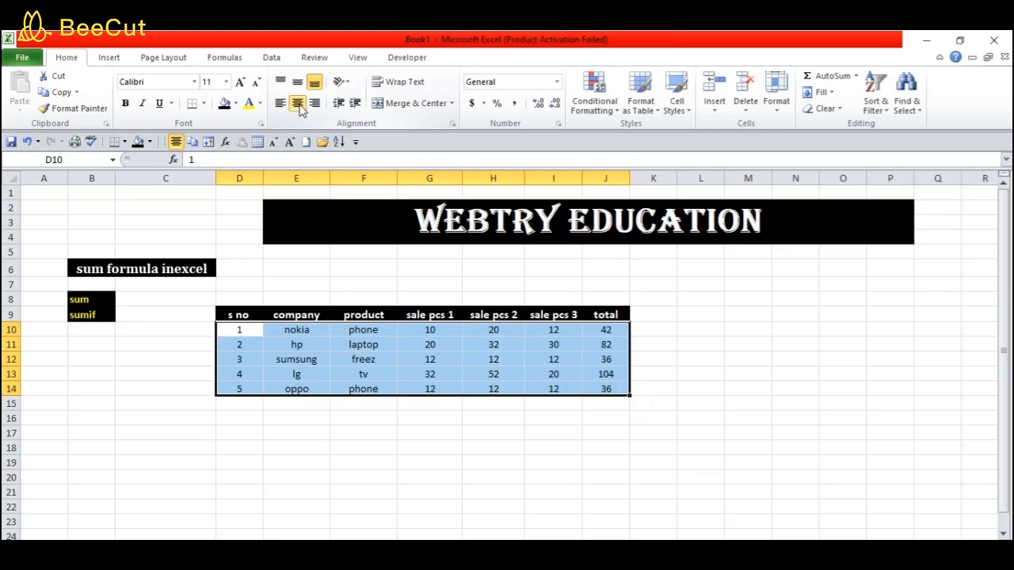
left_click(204, 104)
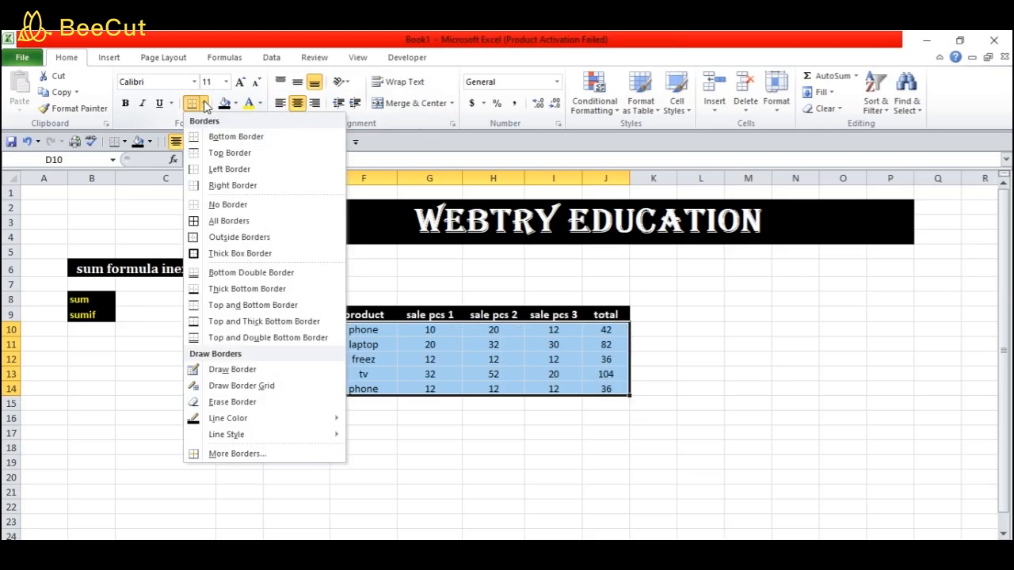
left_click(228, 221)
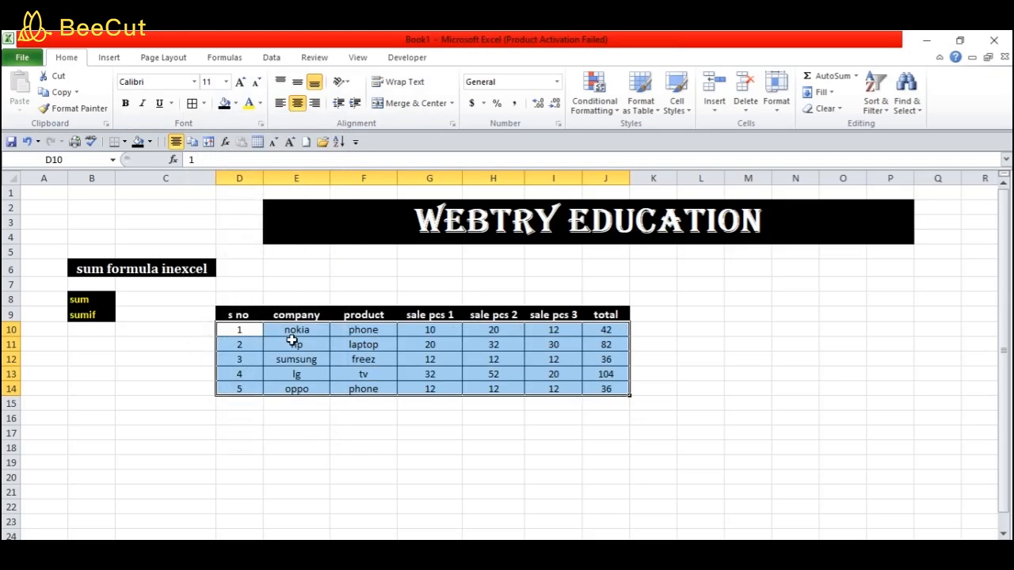
left_click(124, 103)
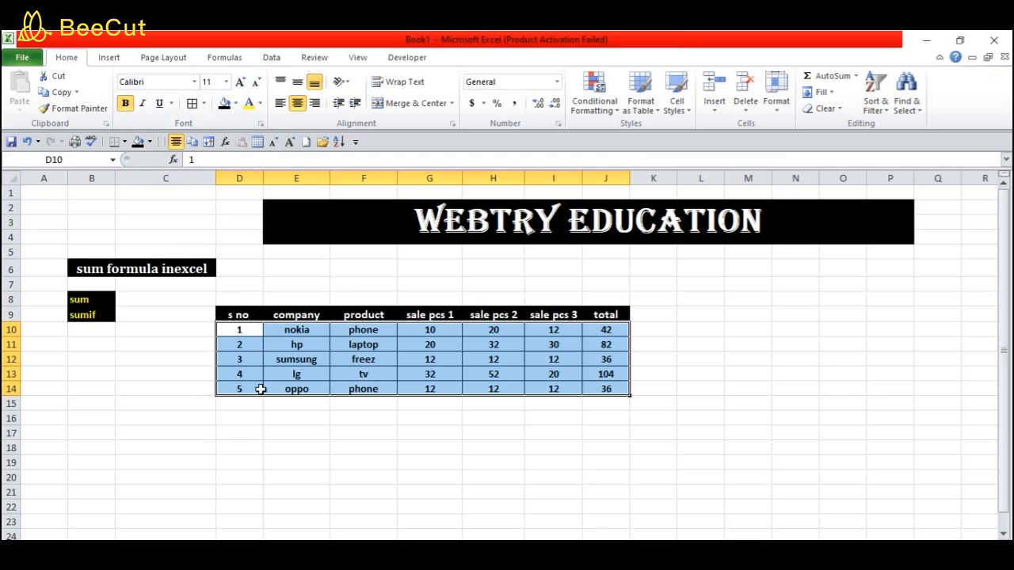
left_click(271, 428)
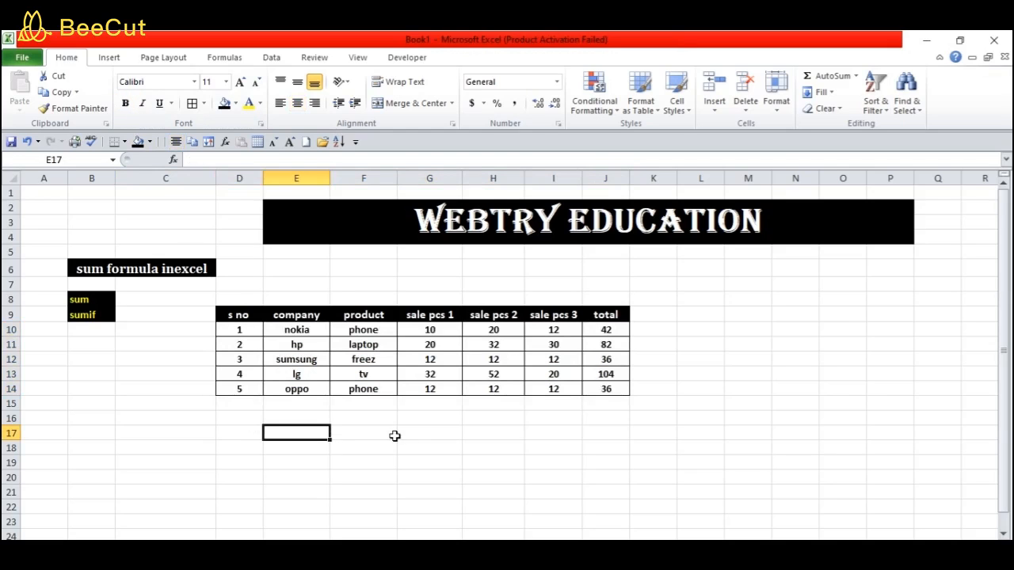
left_click_drag(385, 283, 434, 283)
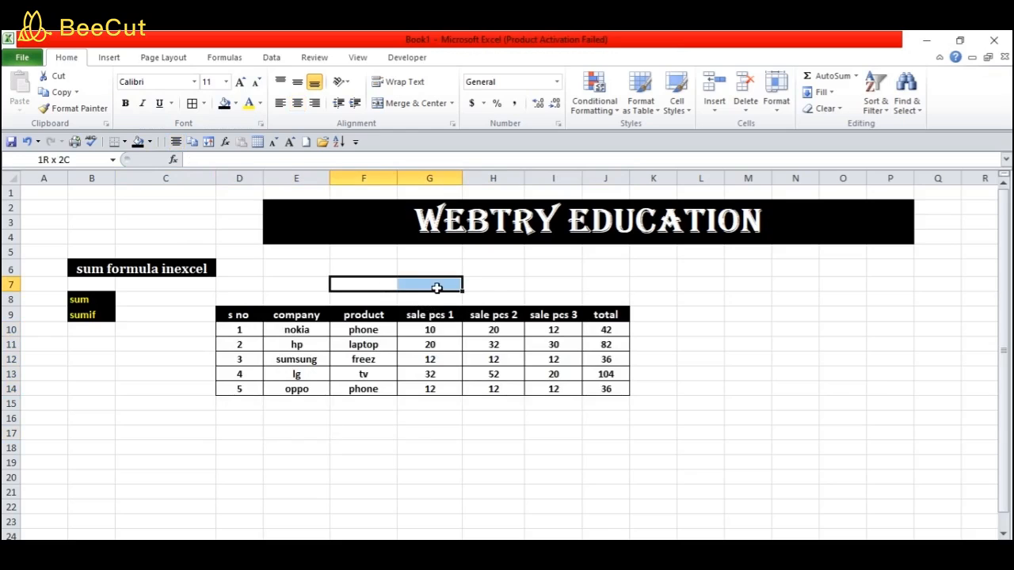
left_click(411, 103)
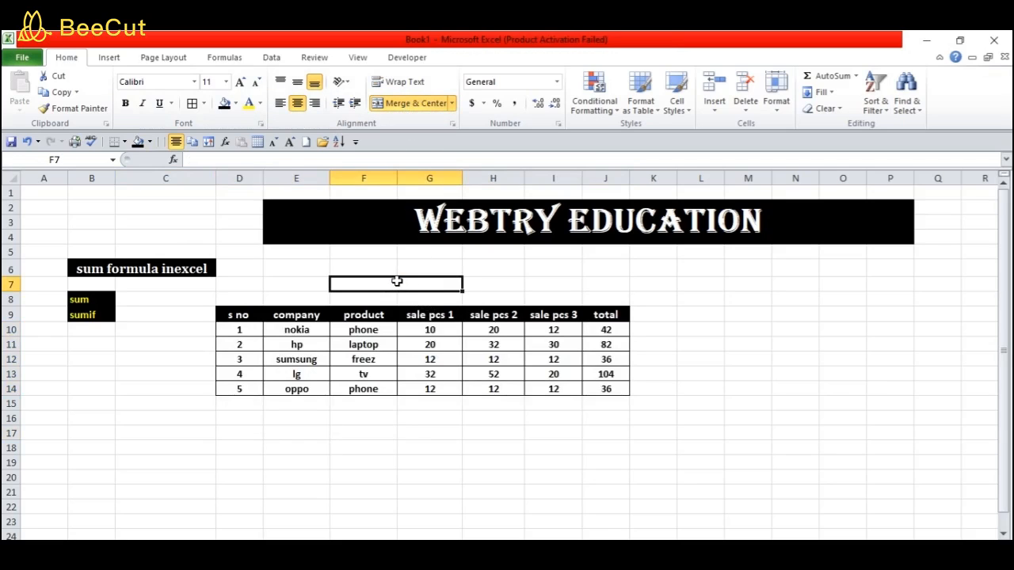
type("sum")
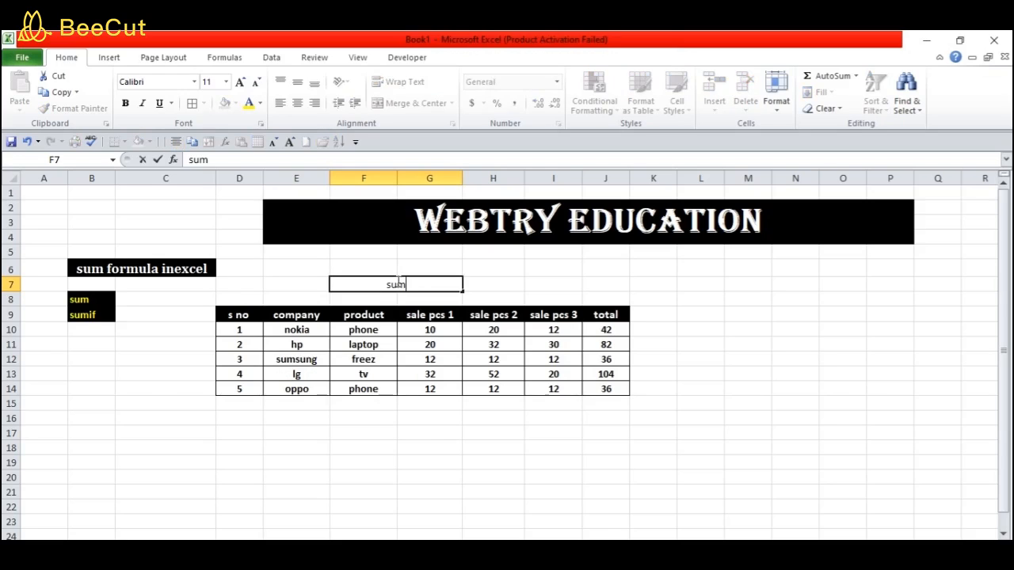
type(" formula in excel")
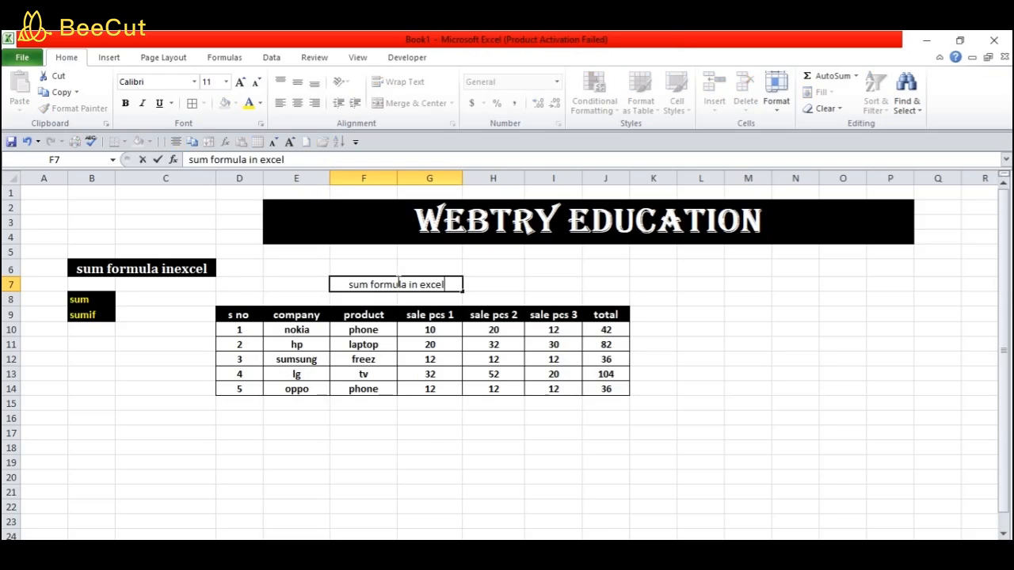
left_click(494, 283)
left_click_drag(443, 283, 338, 219)
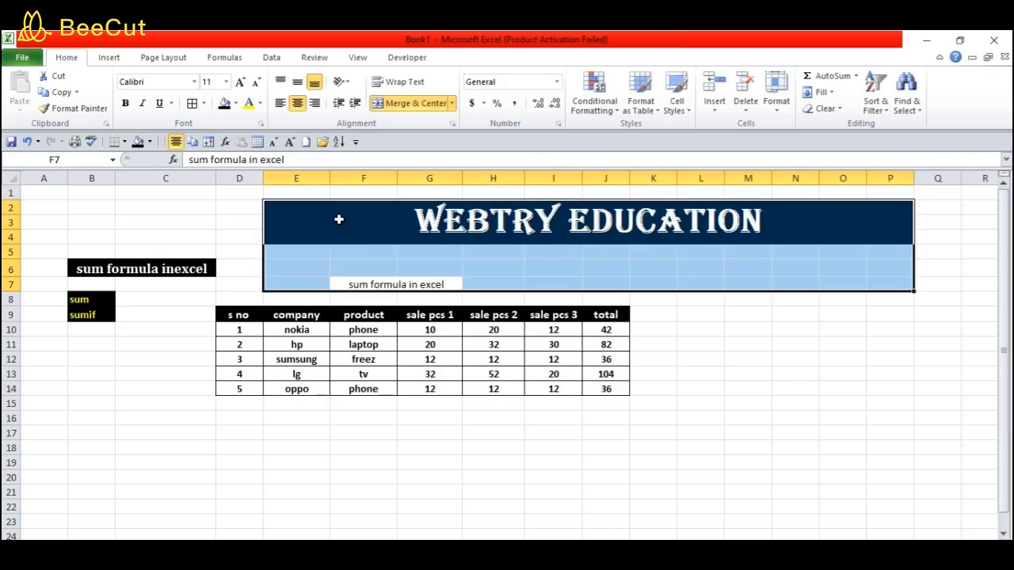
left_click(240, 83)
left_click(240, 82)
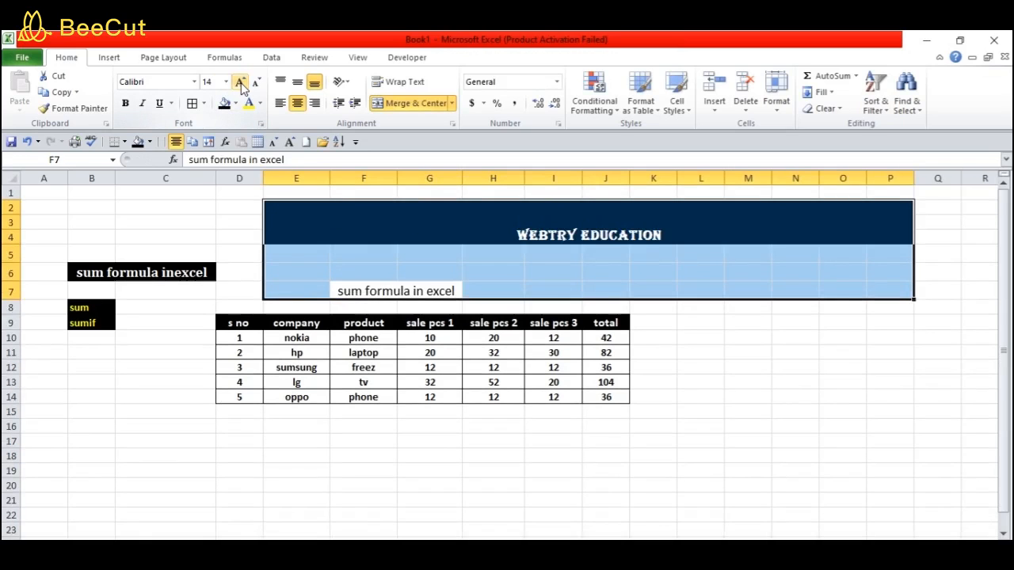
left_click(374, 304)
key("ctrl+z")
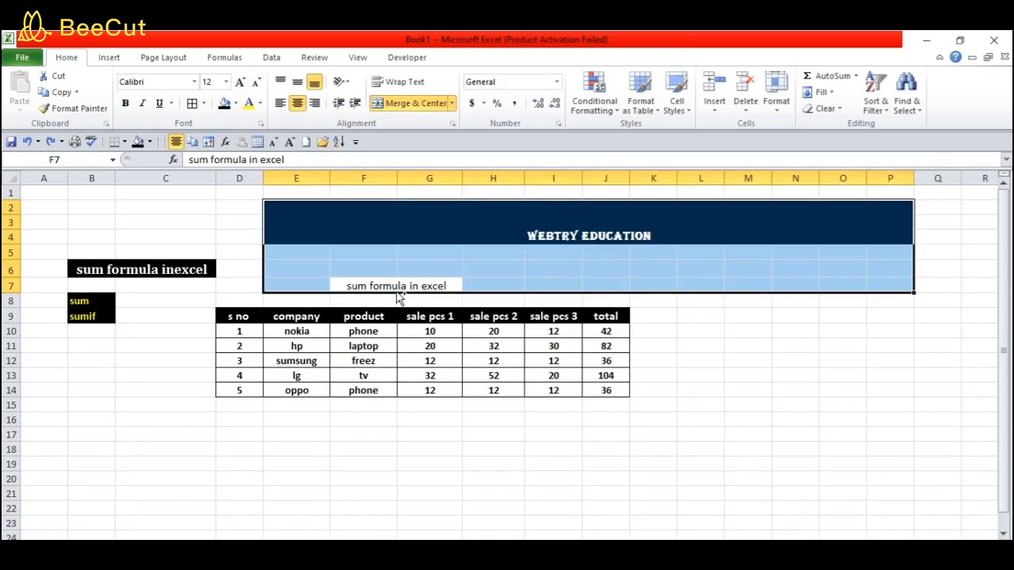
key("ctrl+y")
left_click(400, 284)
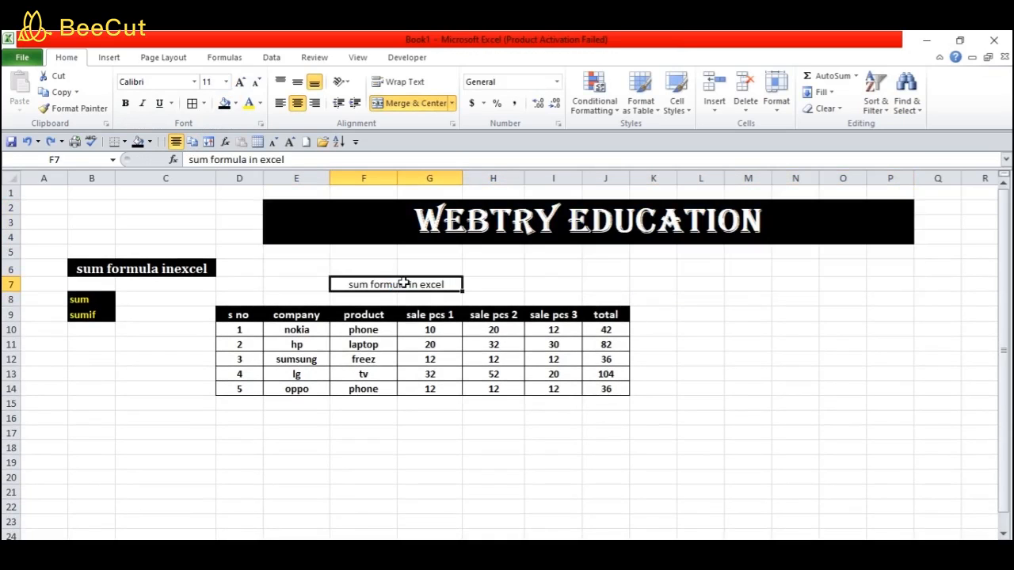
left_click(240, 82)
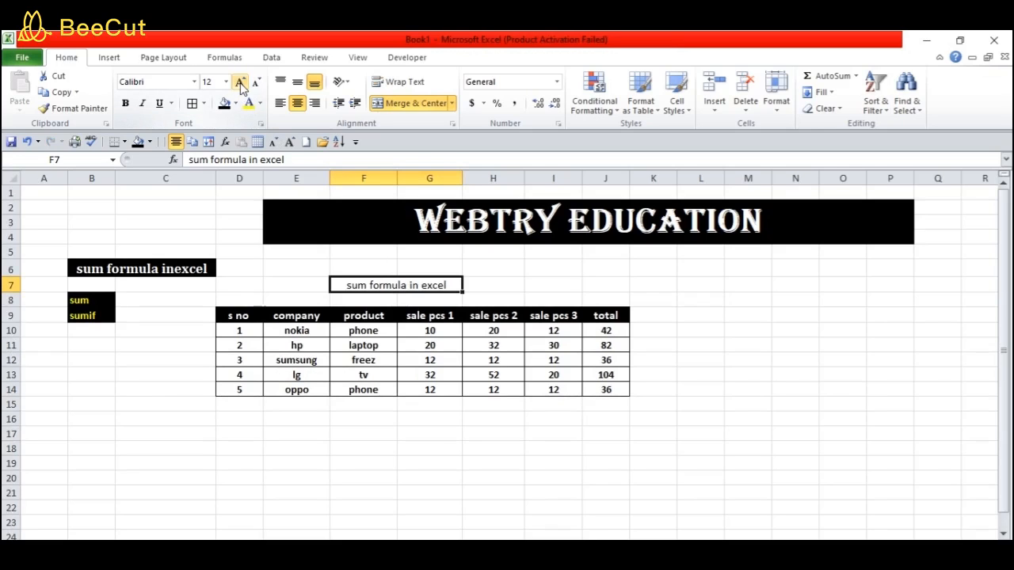
left_click(125, 104)
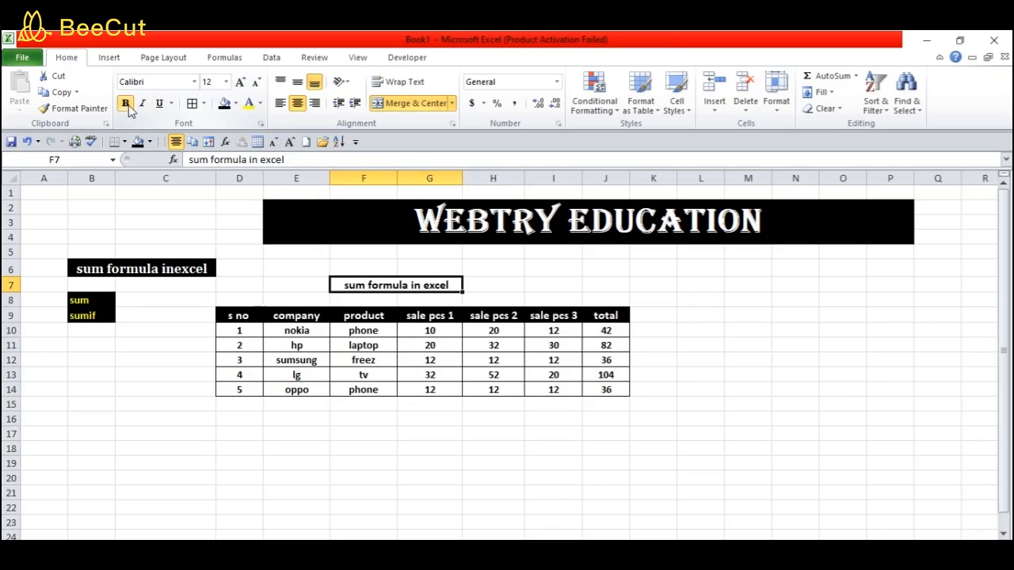
left_click(225, 105)
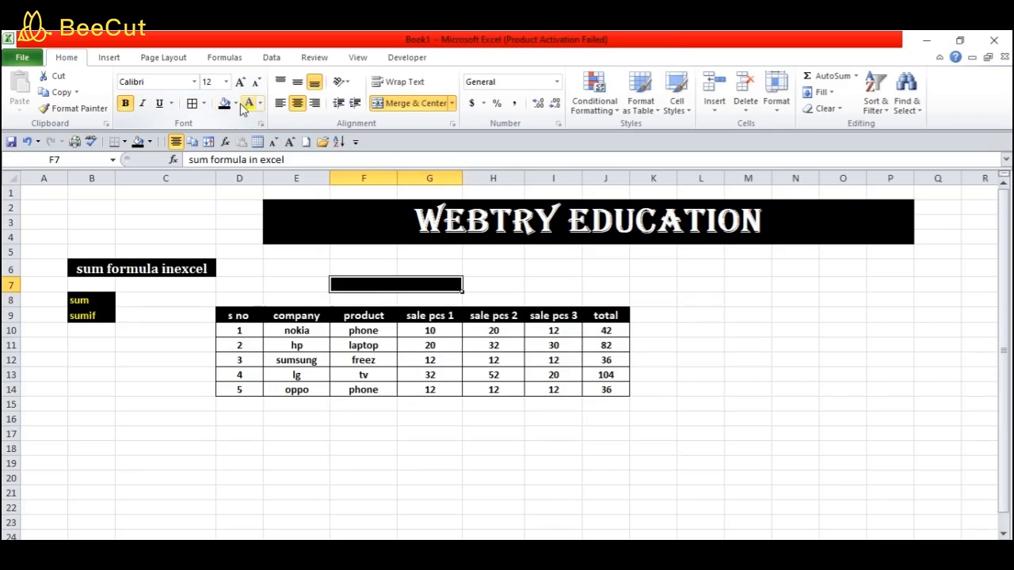
left_click(249, 105)
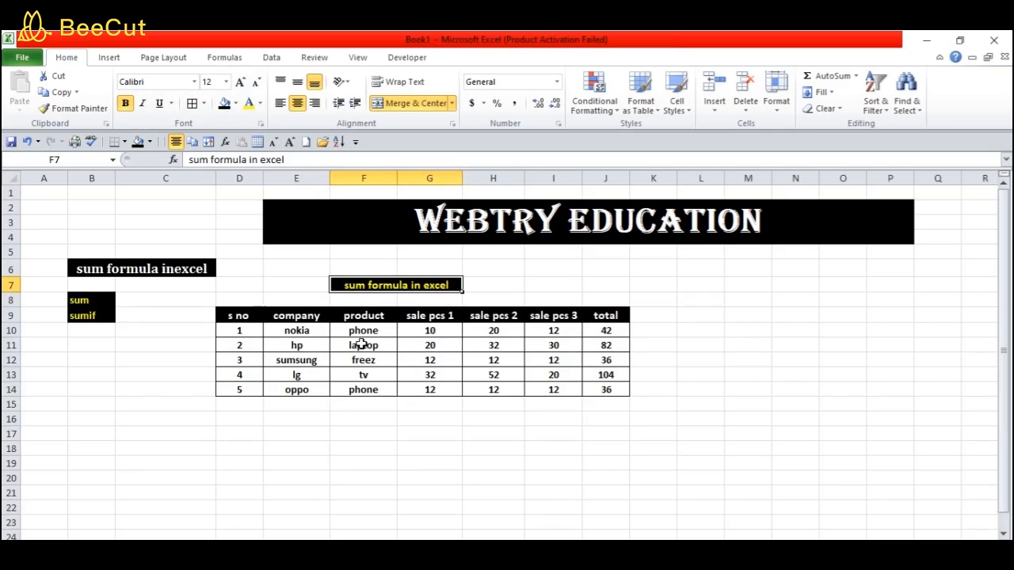
left_click(383, 416)
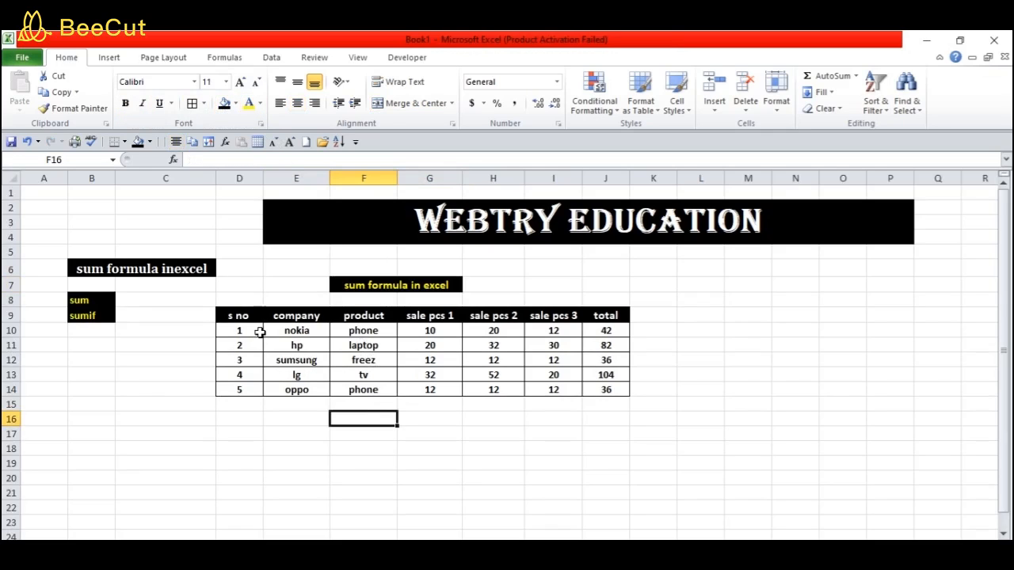
Copy the sales table D9:J14, paste it at D18, and merge F16:G16
left_click_drag(223, 314, 605, 390)
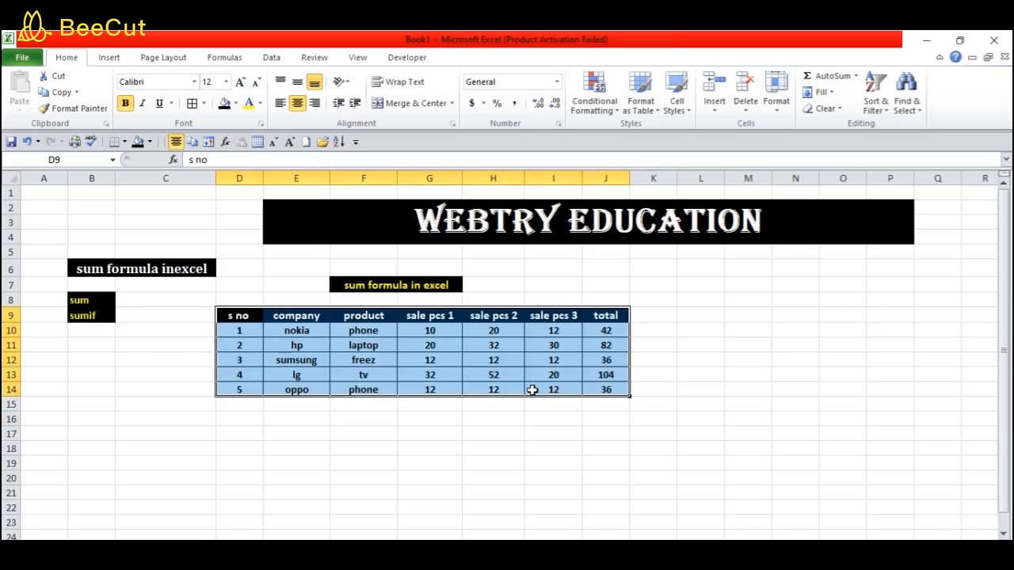
left_click(61, 94)
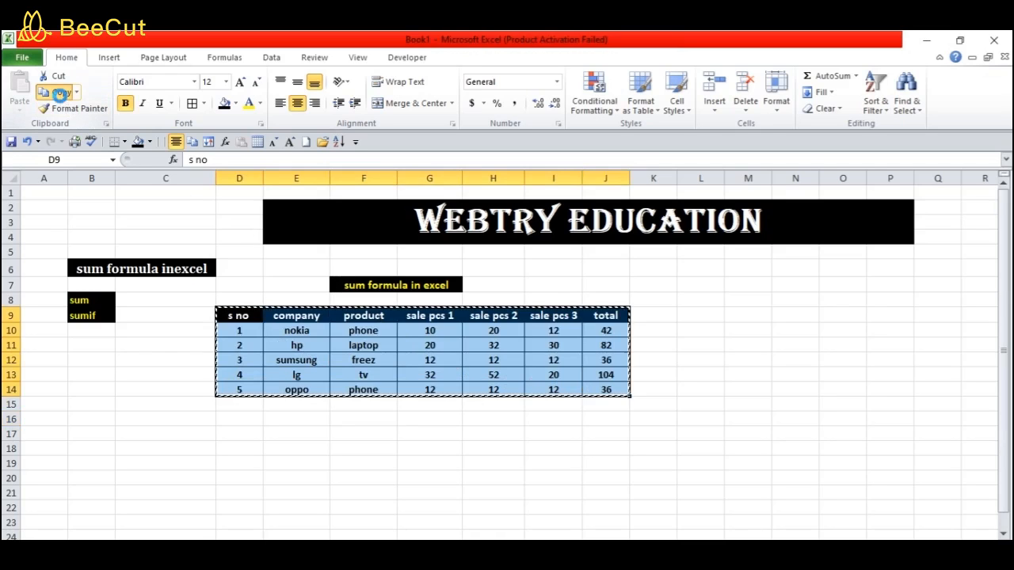
left_click(224, 448)
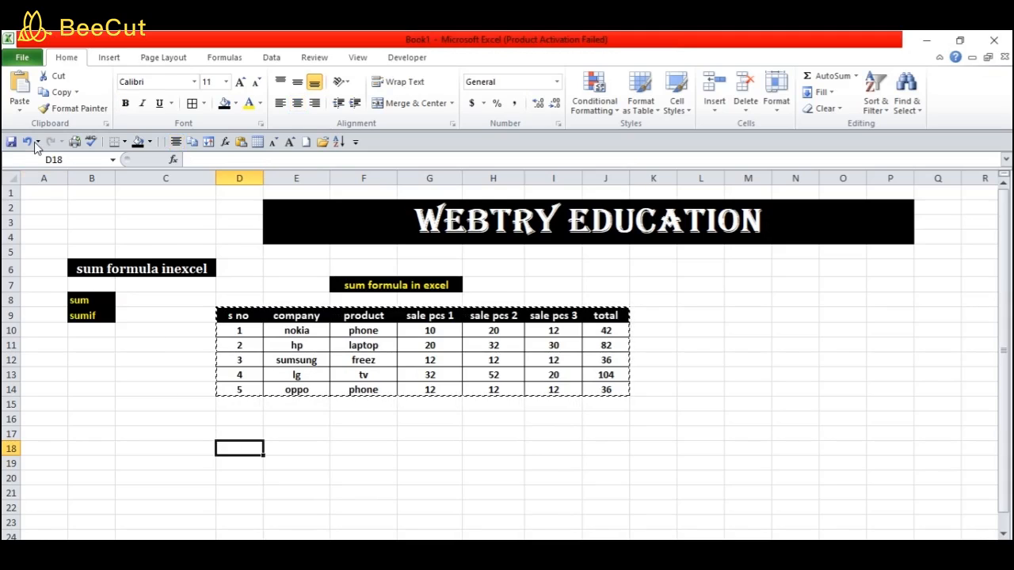
left_click(19, 86)
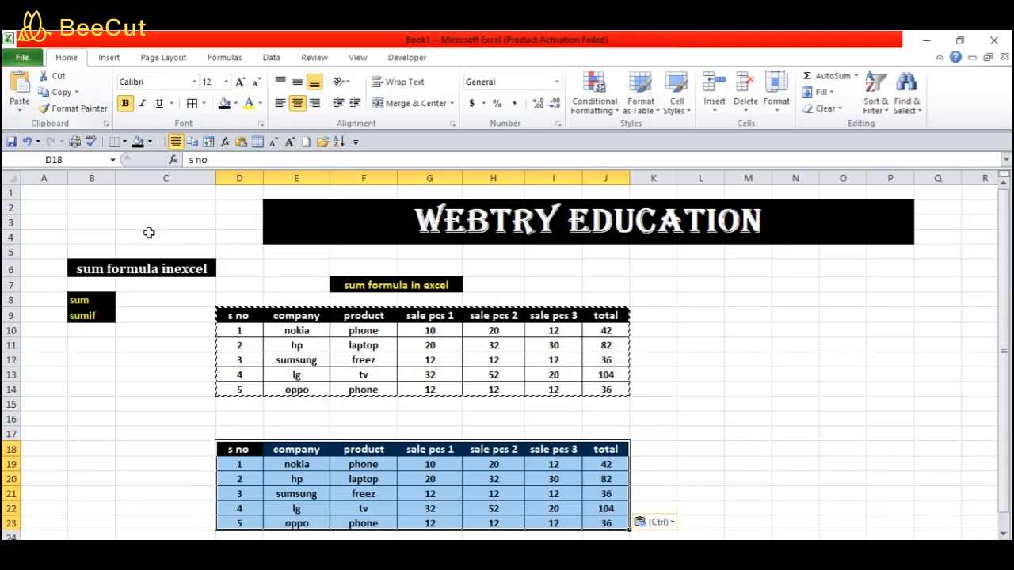
left_click_drag(350, 419, 416, 418)
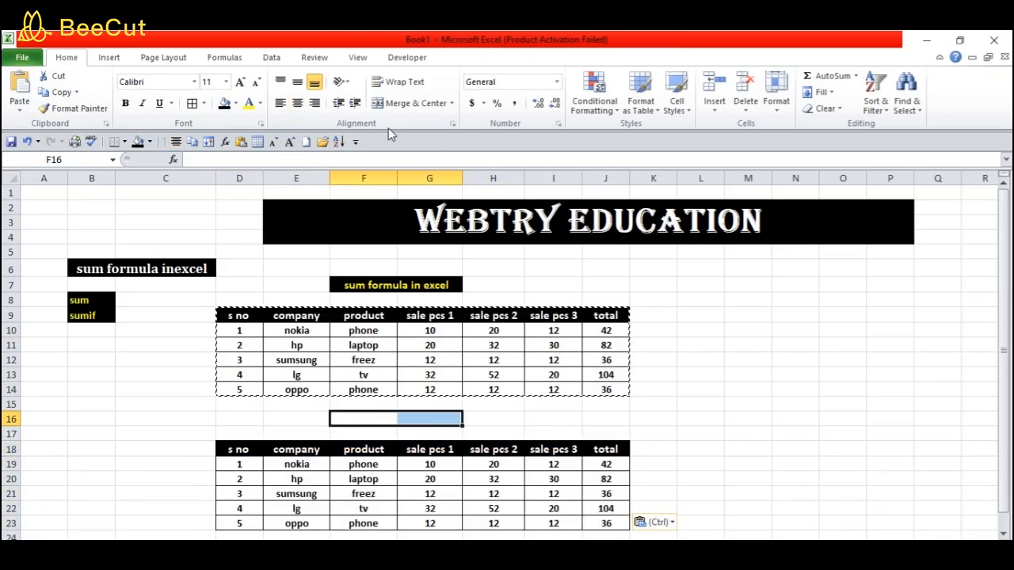
left_click(413, 103)
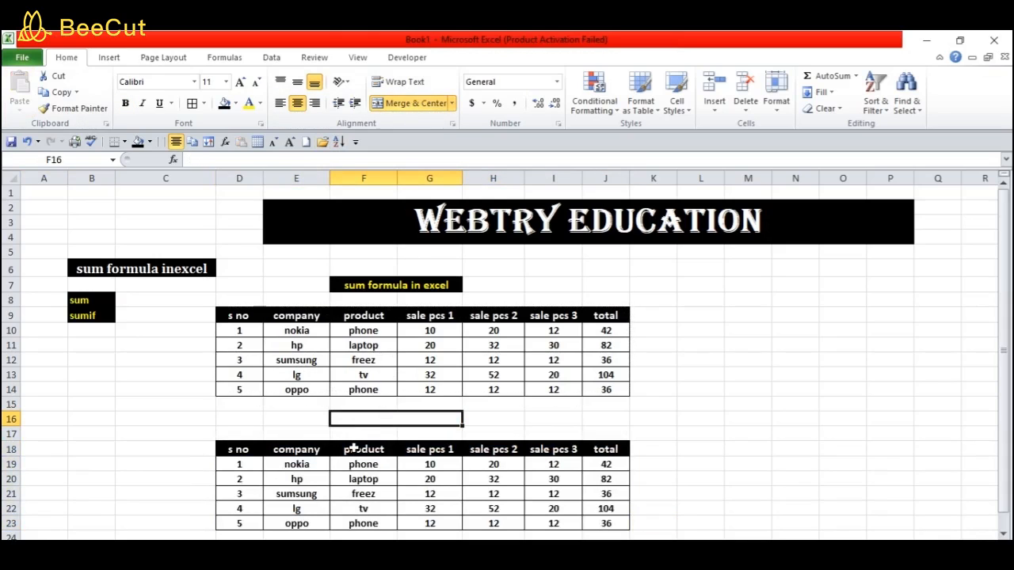
Type the heading 'sumif formula in excel' into merged cell F16
type("sum")
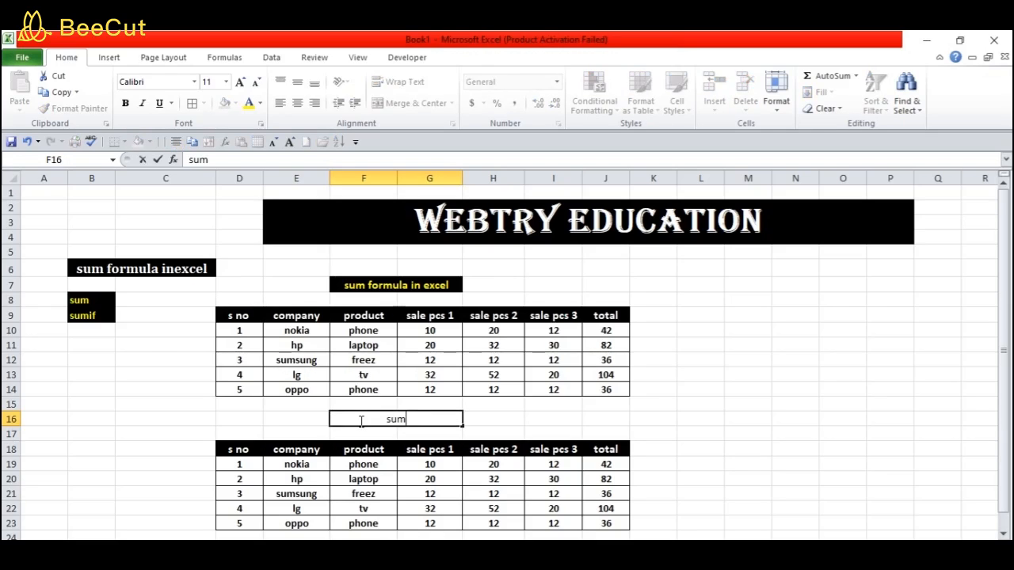
type("if formula")
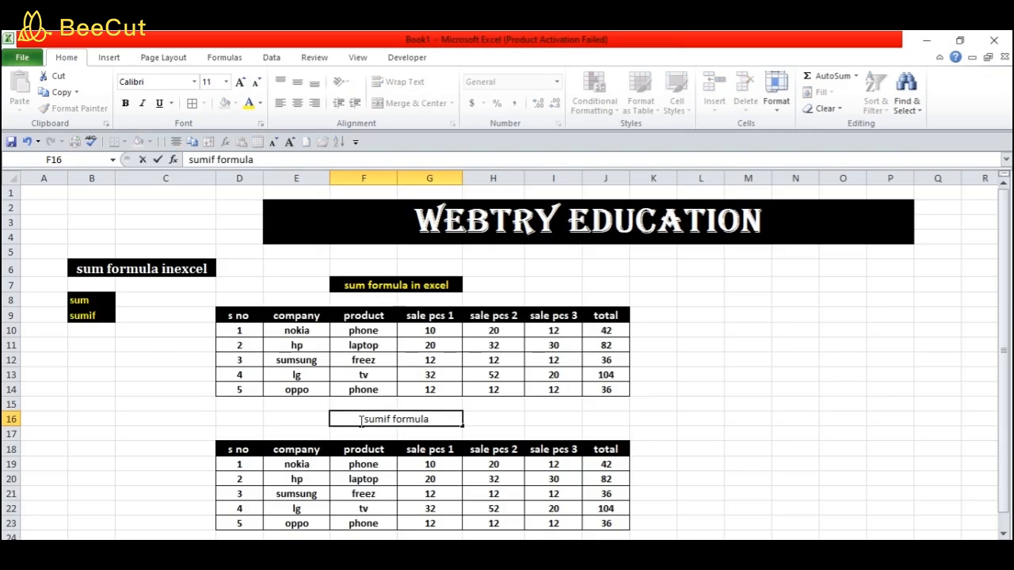
type(" in excell")
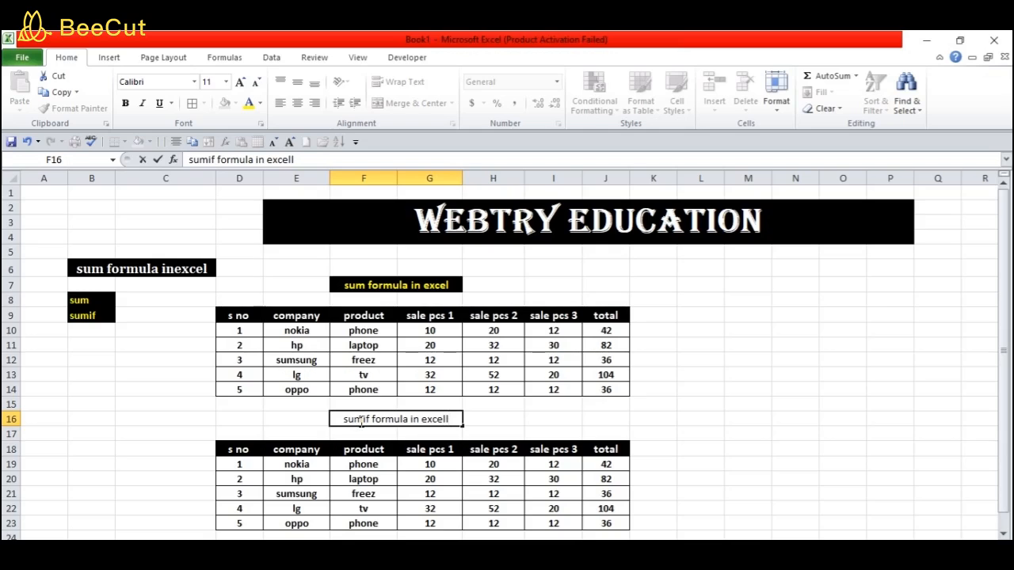
key("BackSpace")
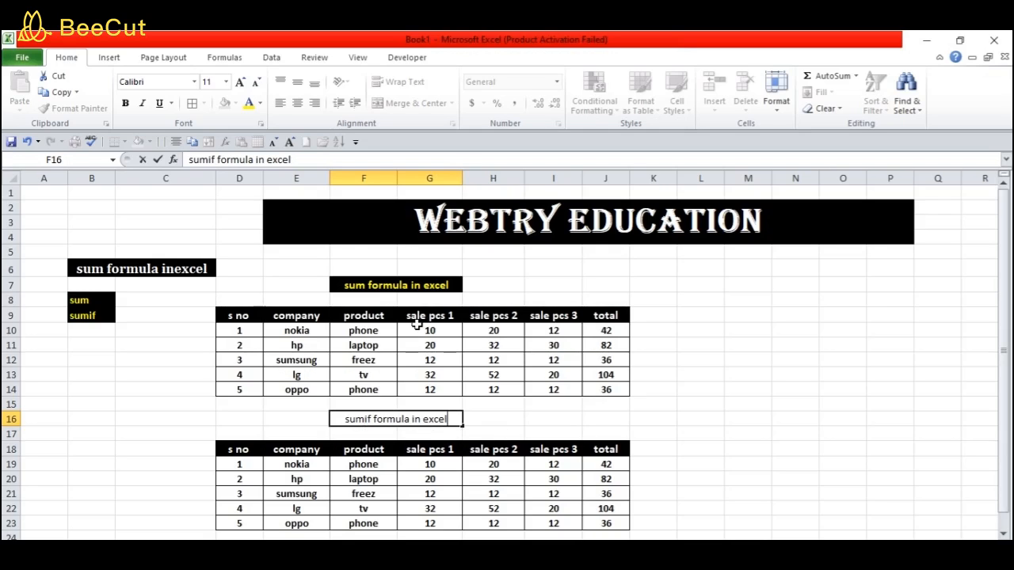
left_click(127, 104)
left_click(259, 419)
left_click(370, 424)
left_click(374, 430)
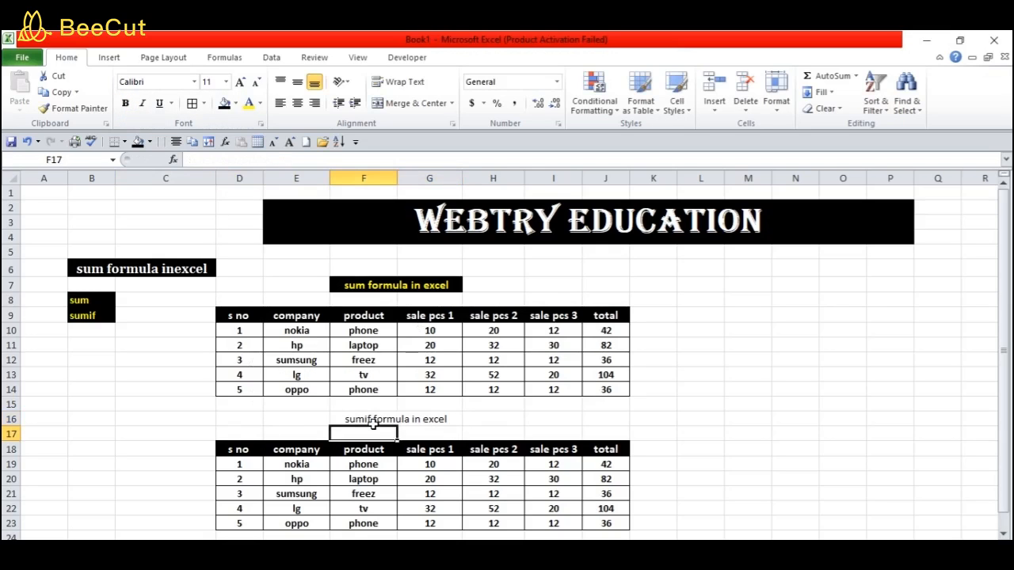
left_click(376, 419)
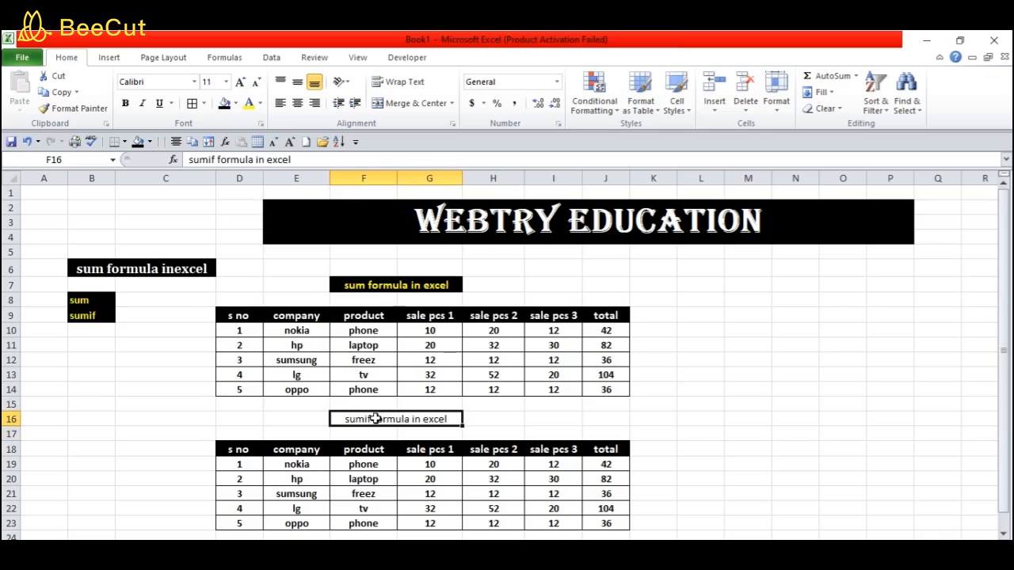
Format the heading as size 12, bold, bordered, with black fill and yellow text
left_click(240, 84)
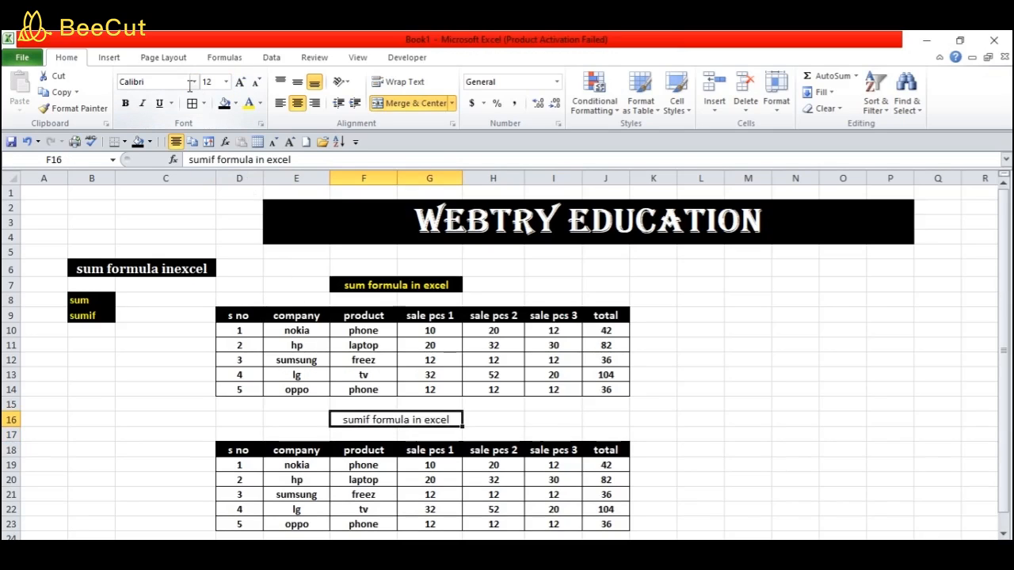
left_click(126, 108)
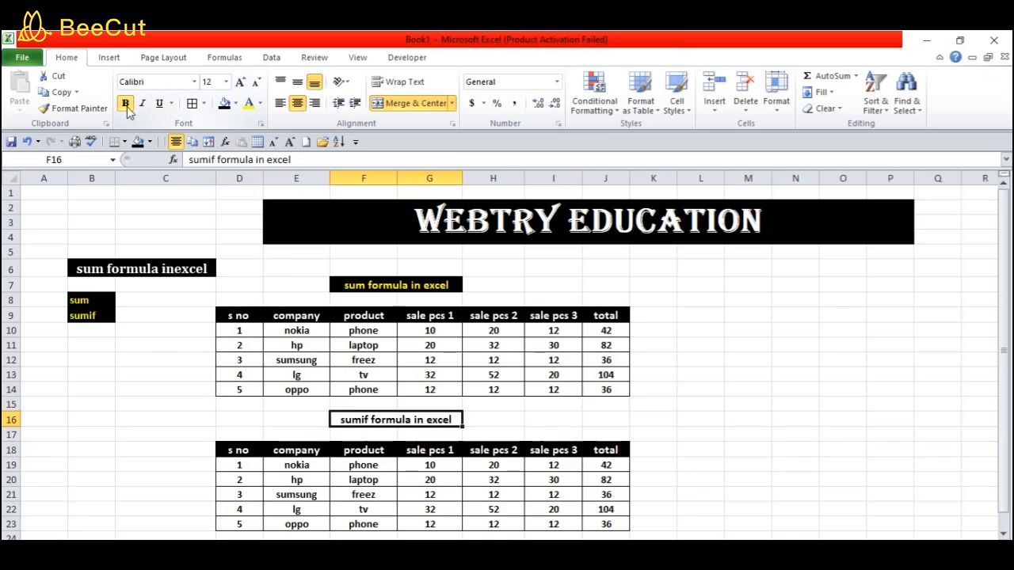
left_click(191, 105)
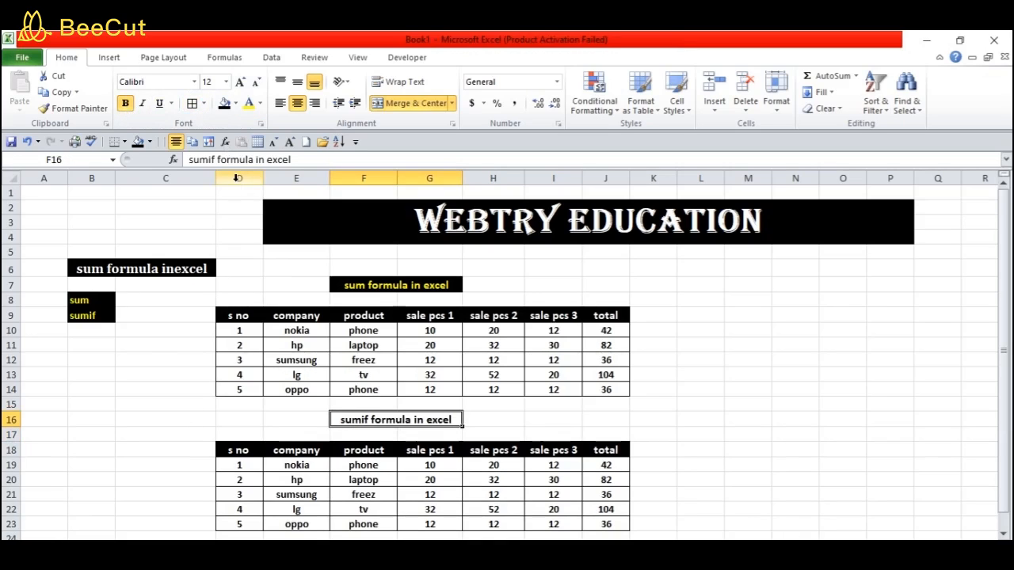
left_click(224, 103)
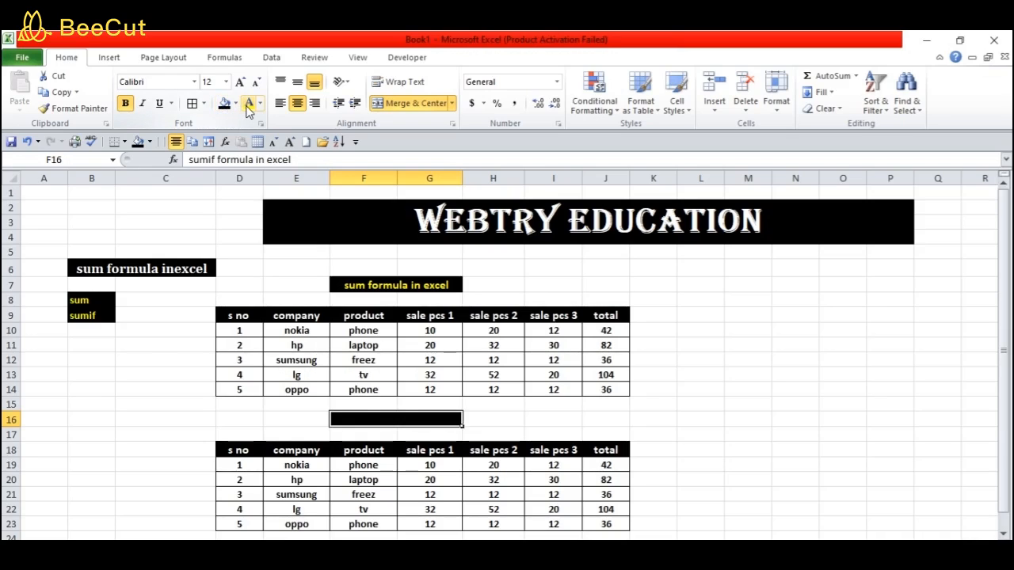
left_click(248, 105)
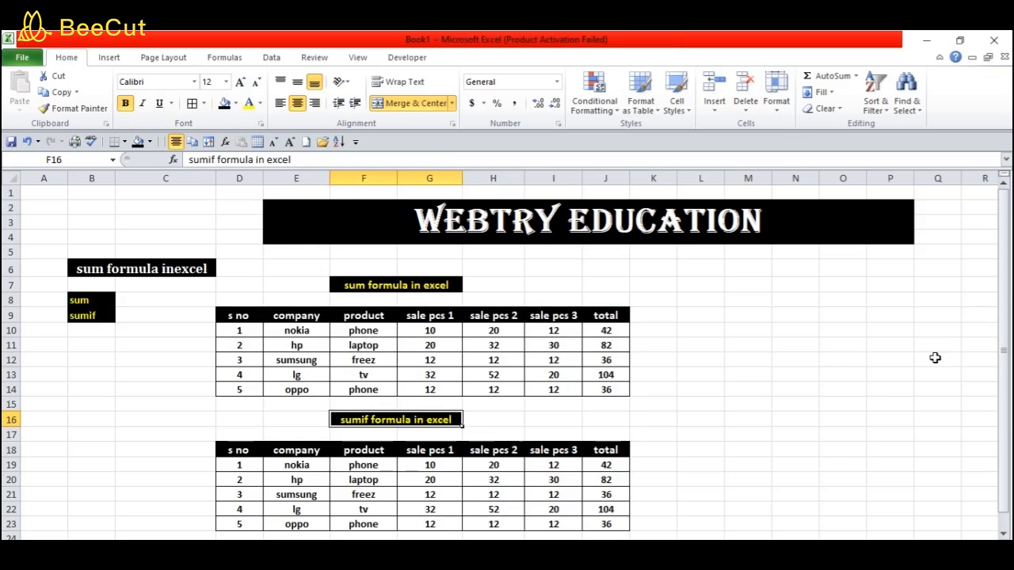
key("Down")
key("Down")
key("Down")
key("Down")
key("Down")
key("Down")
key("Down")
key("Down")
key("Down")
key("Down")
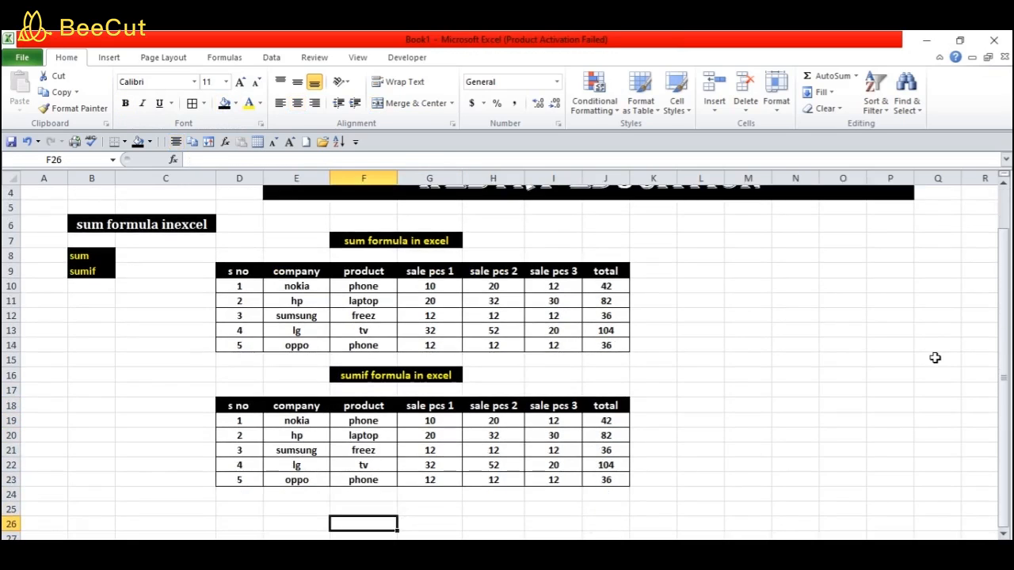
key("Down")
key("Down")
key("Down")
key("Down")
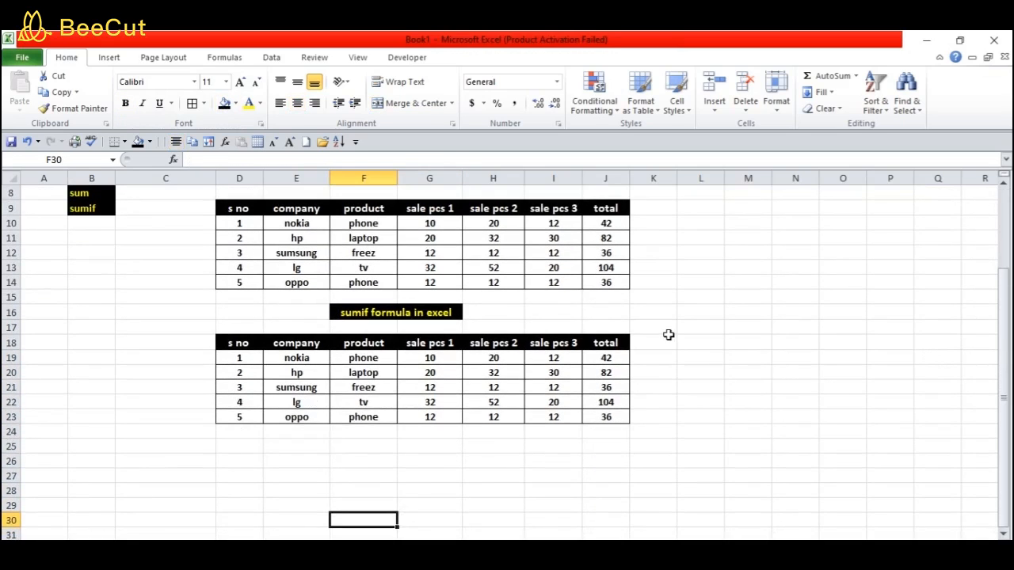
left_click(658, 343)
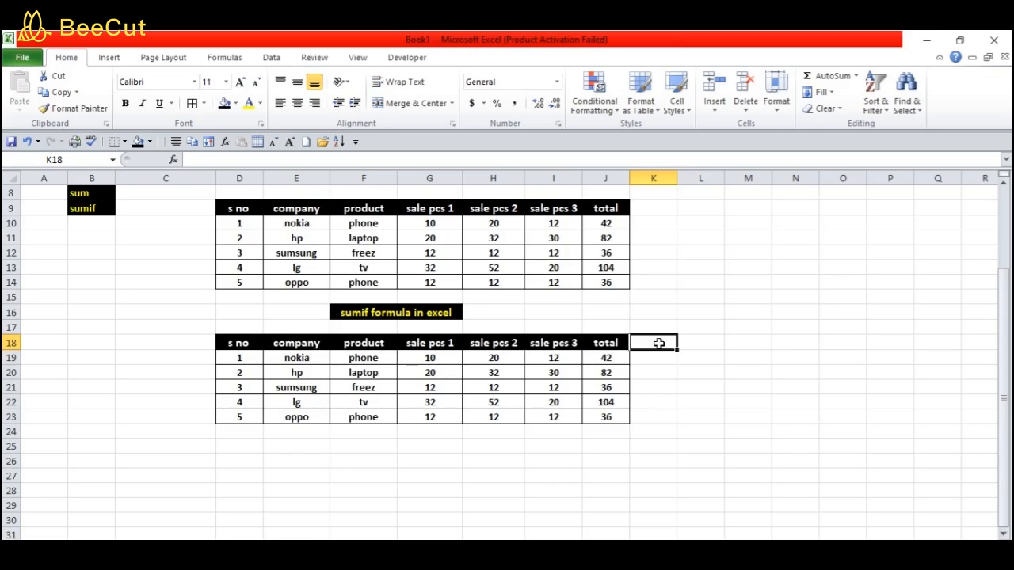
Add the header 'company' in K18 and 'total' in L18
type("company")
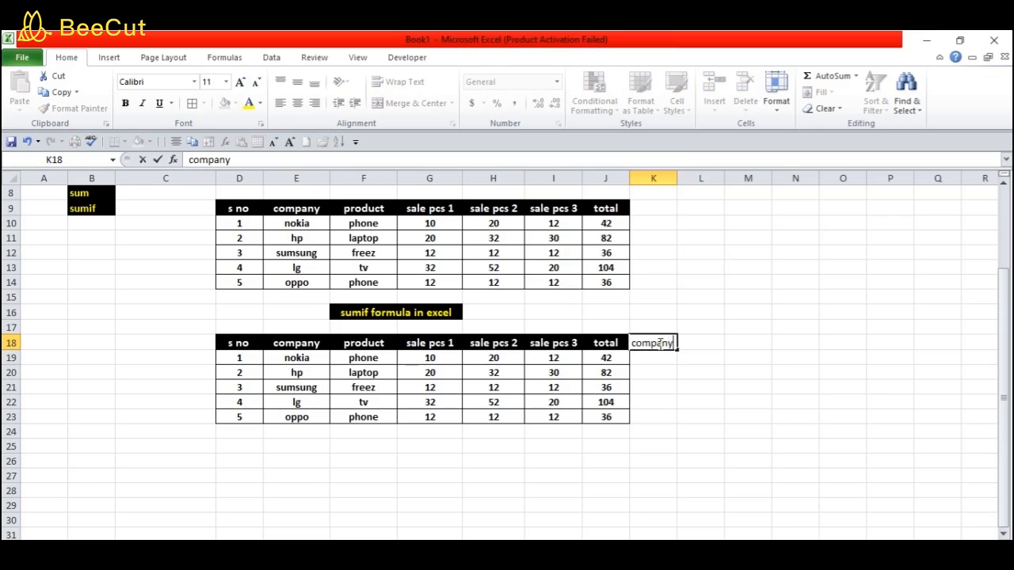
key("Tab")
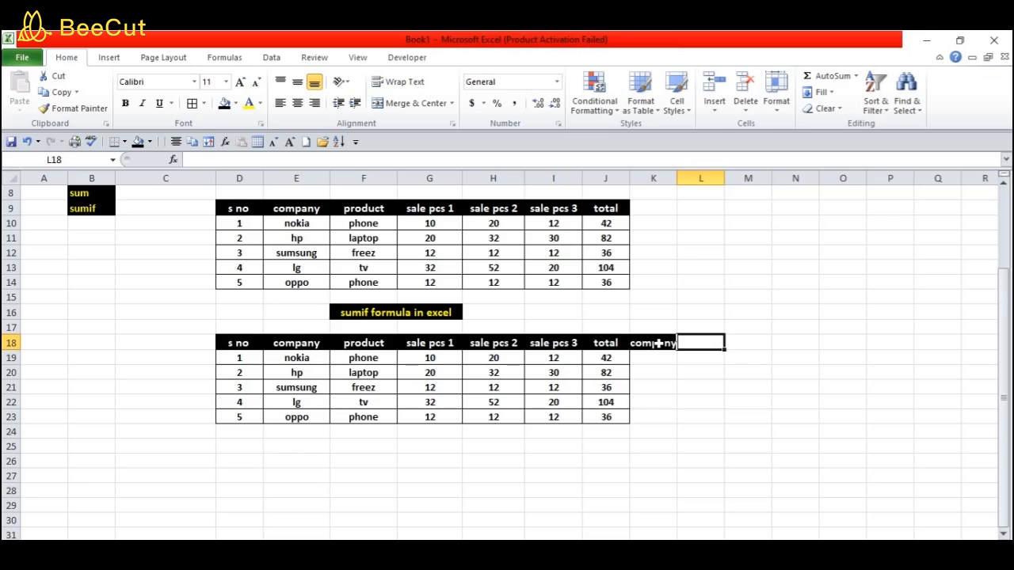
type("total")
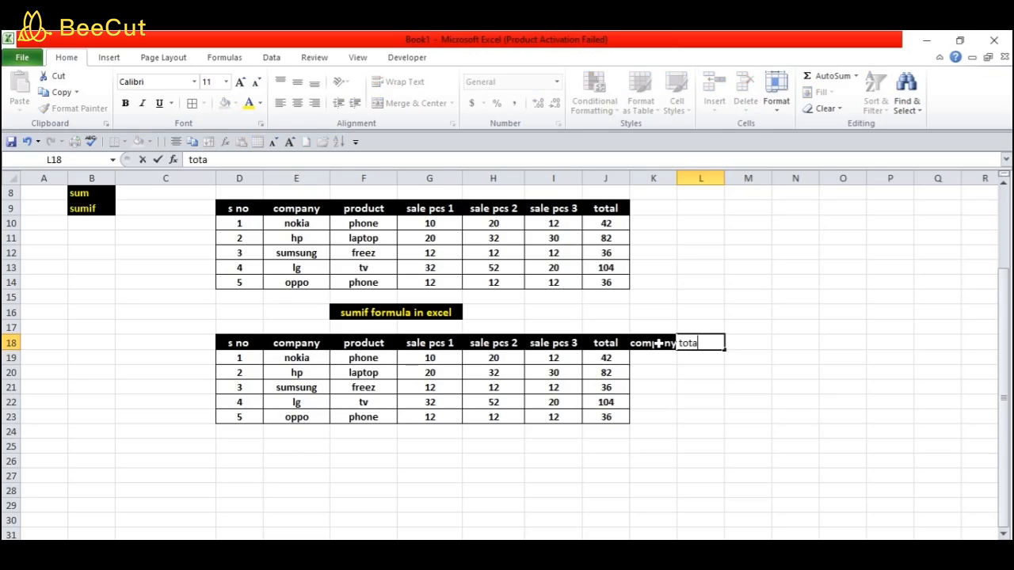
left_click(720, 402)
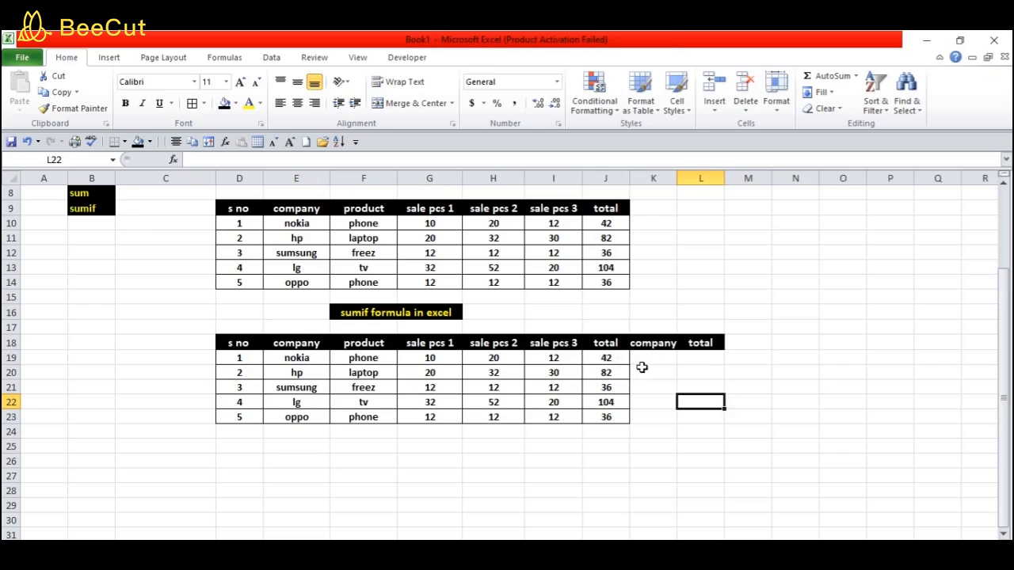
left_click(648, 357)
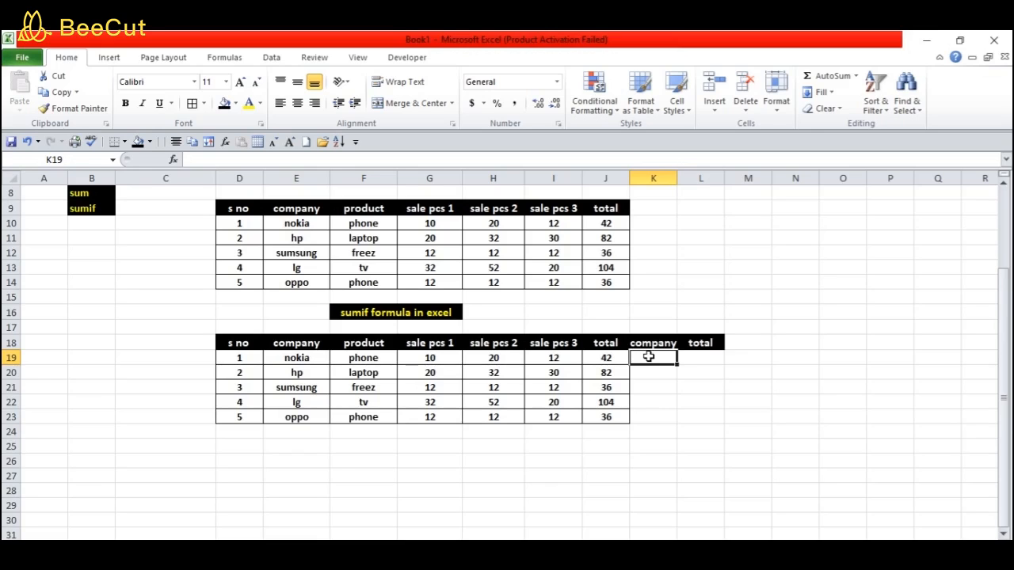
Enter nokia in K19 as the lookup company
type("nokia")
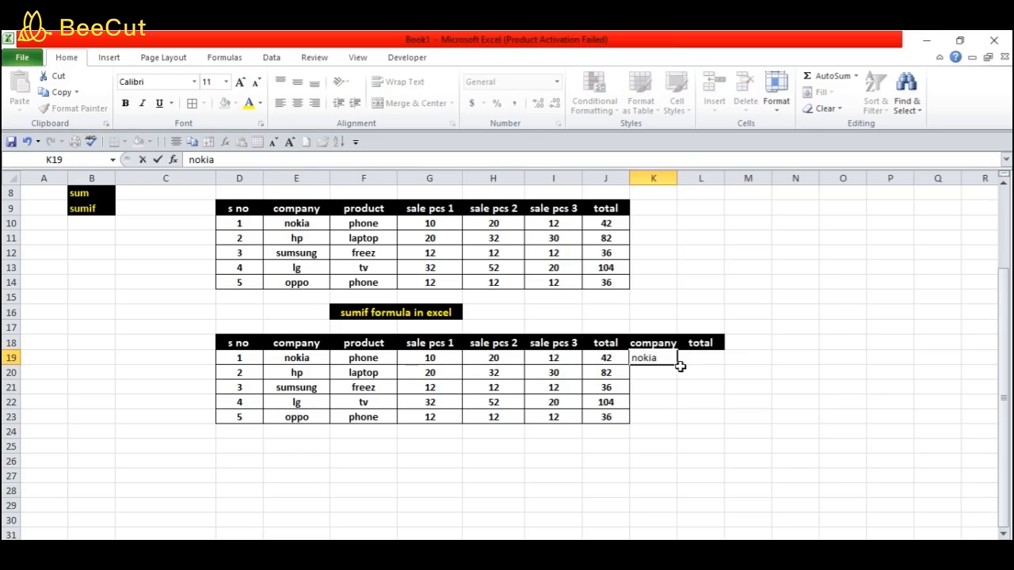
left_click(694, 358)
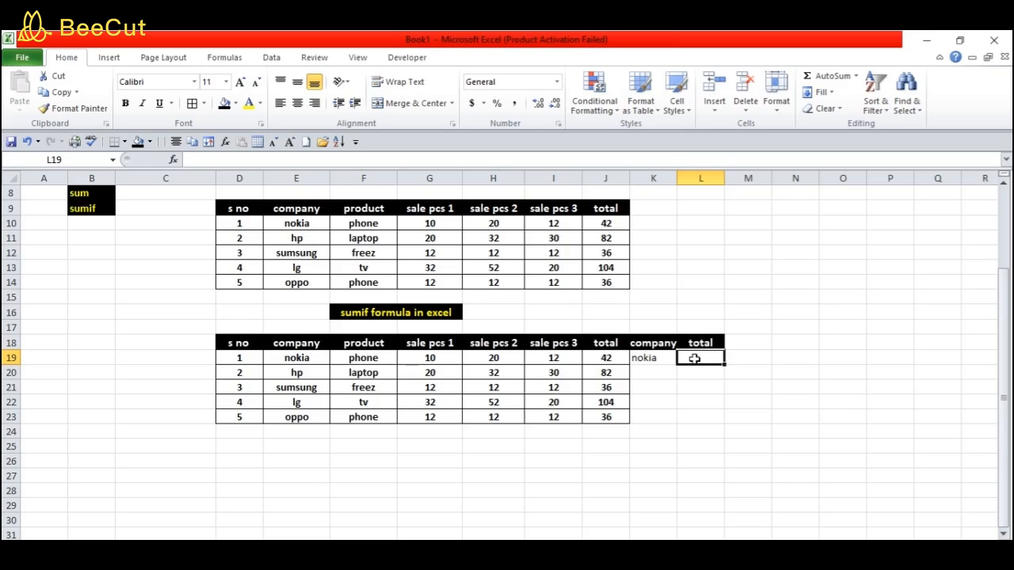
Enter =SUMIF(E19:E23,E19,J19:J23) in L19, returning 42 for nokia
type("=su")
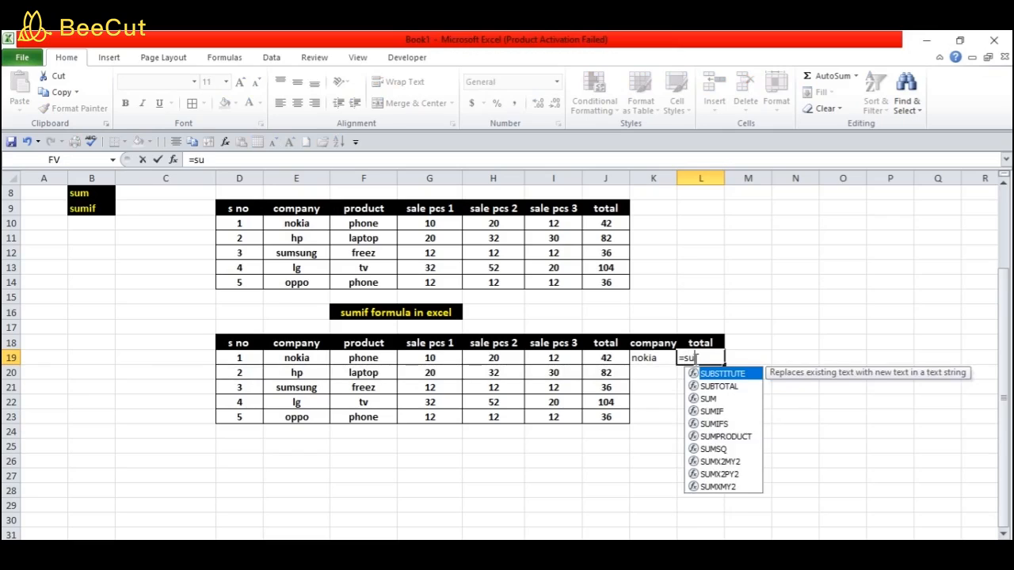
type("mif")
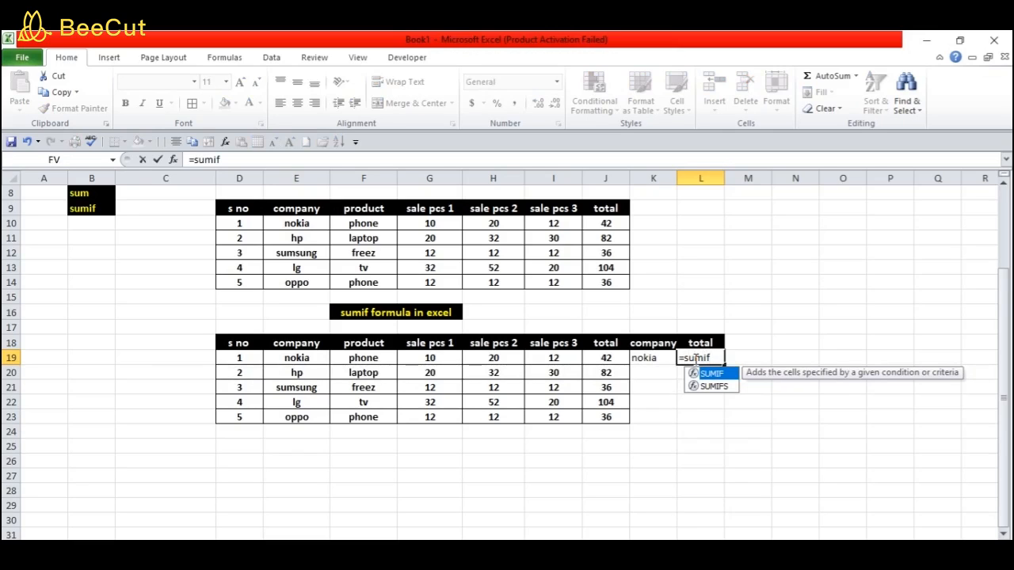
type("(")
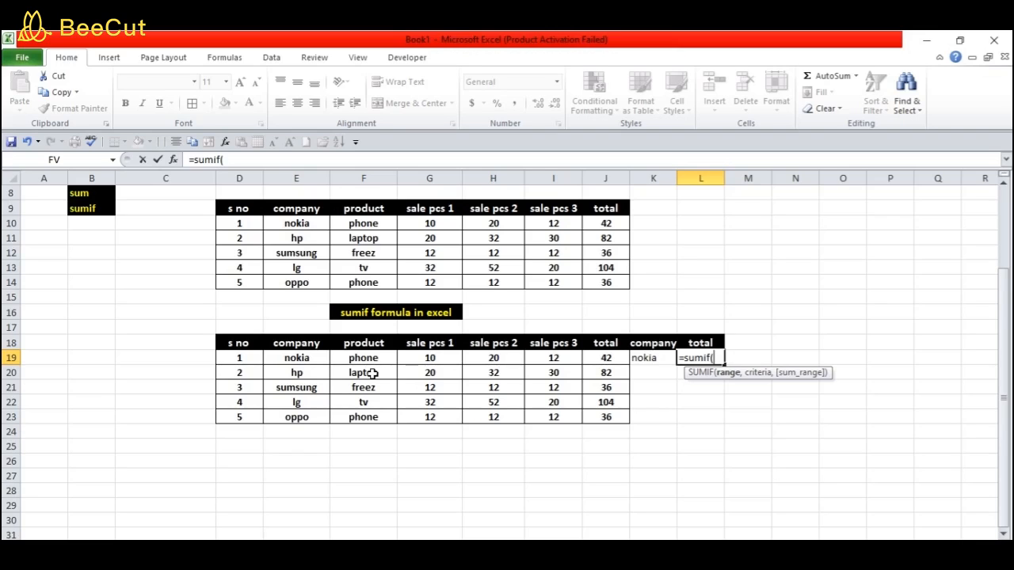
left_click_drag(297, 358, 298, 376)
left_click_drag(299, 383, 301, 412)
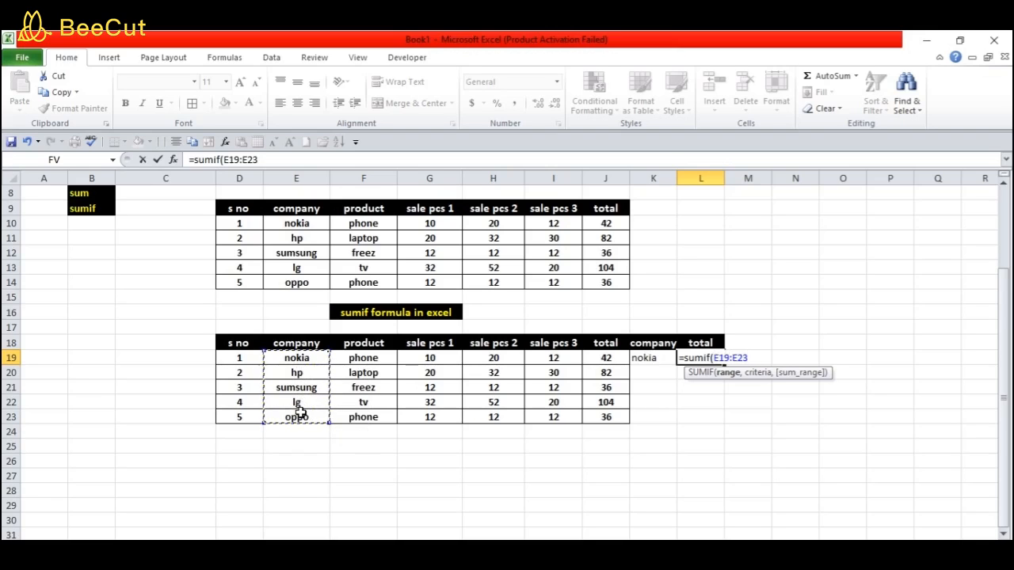
type(",")
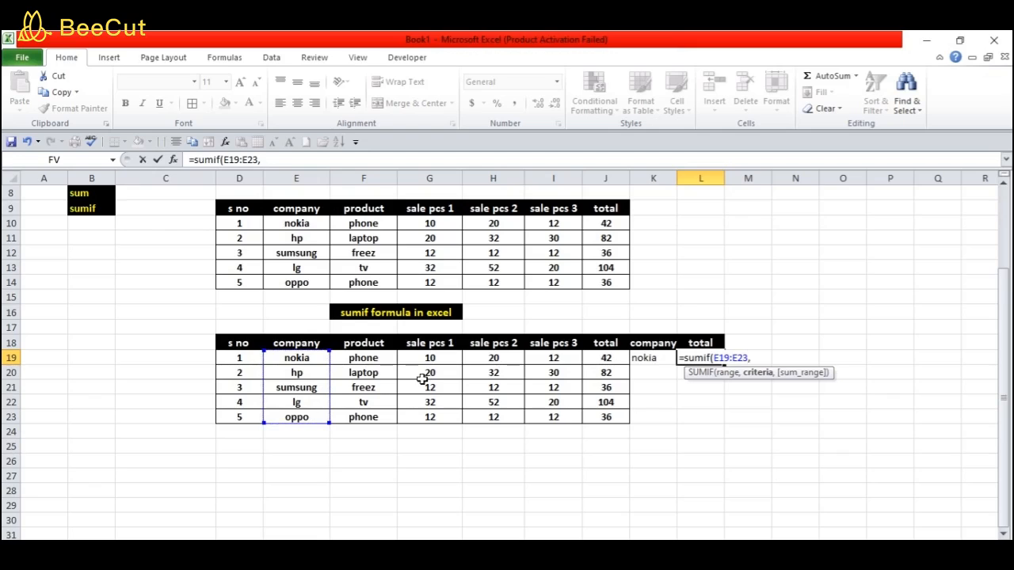
left_click(648, 358)
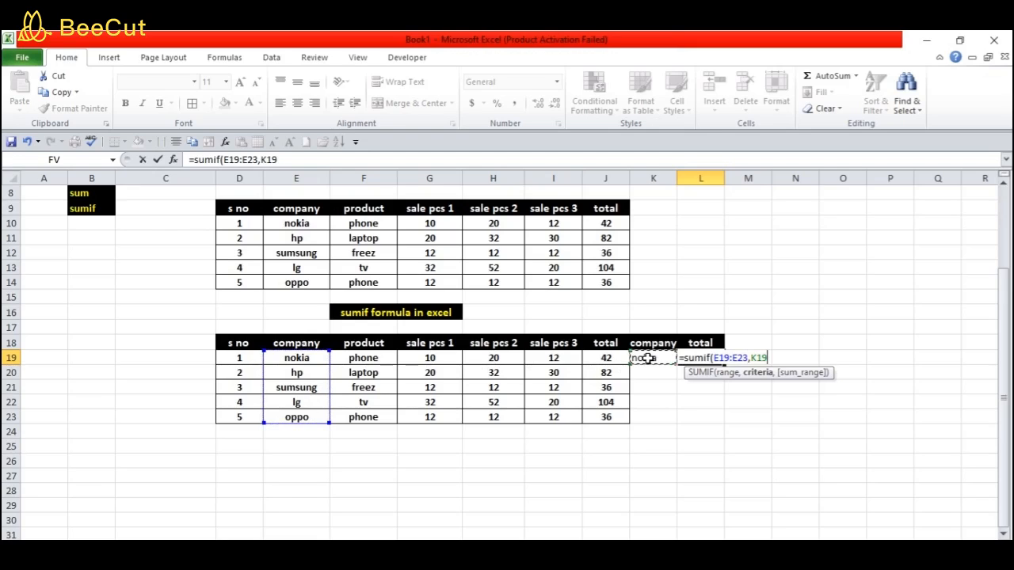
left_click(295, 358)
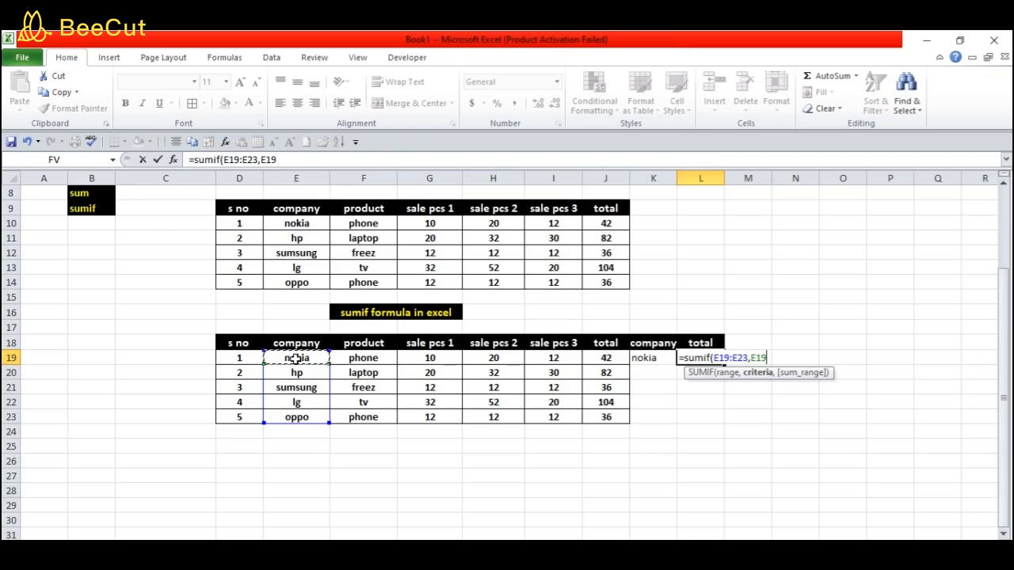
type(",")
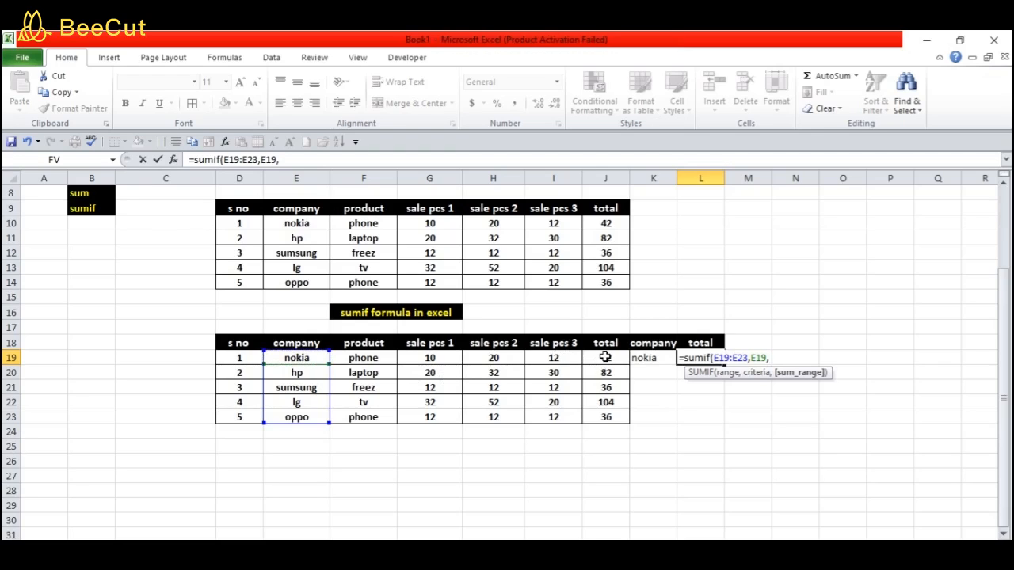
left_click_drag(604, 357, 607, 416)
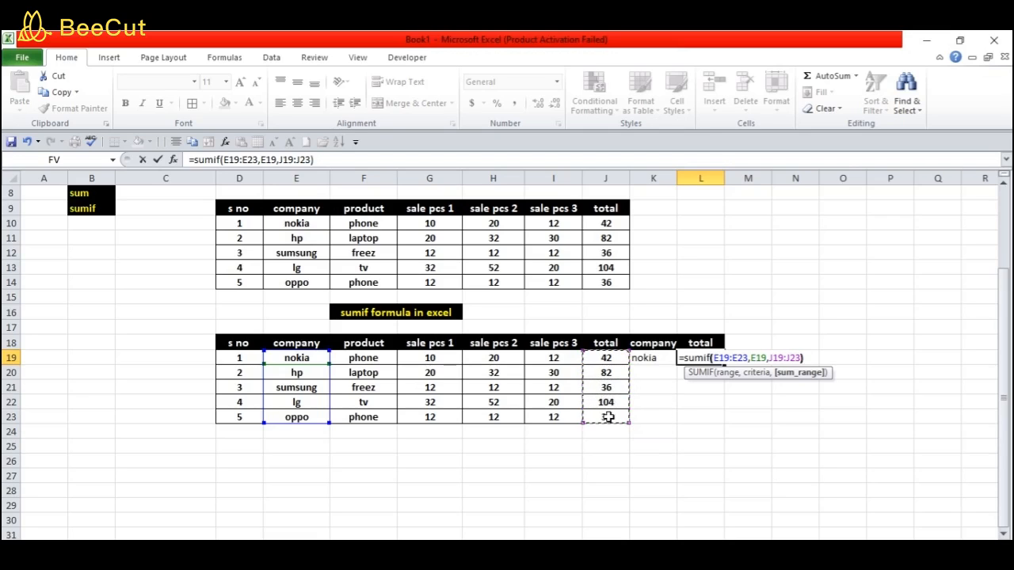
key("Return")
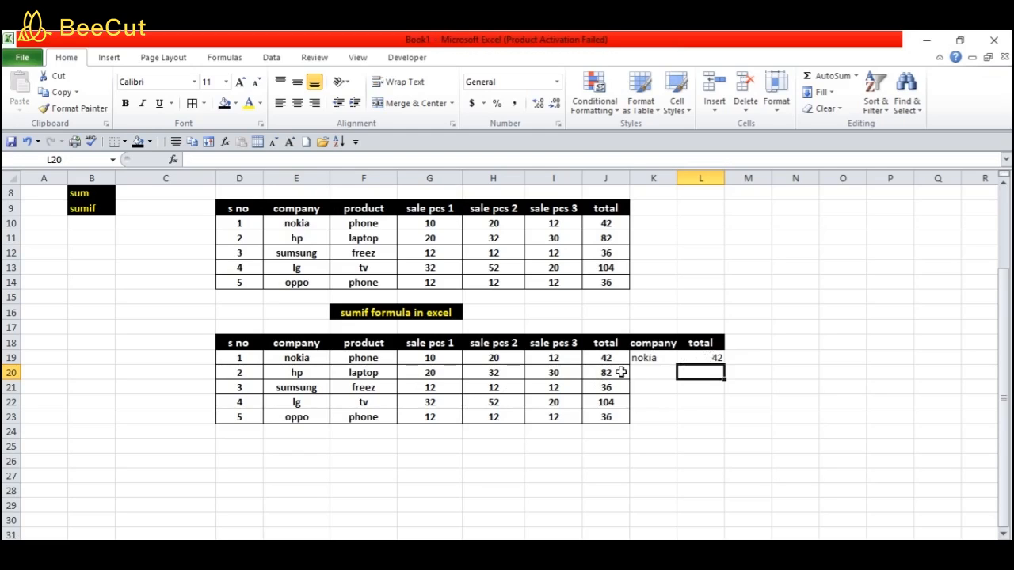
Change the last row's company in E23 from oppo to nokia, raising the SUMIF total to 78
left_click(315, 420)
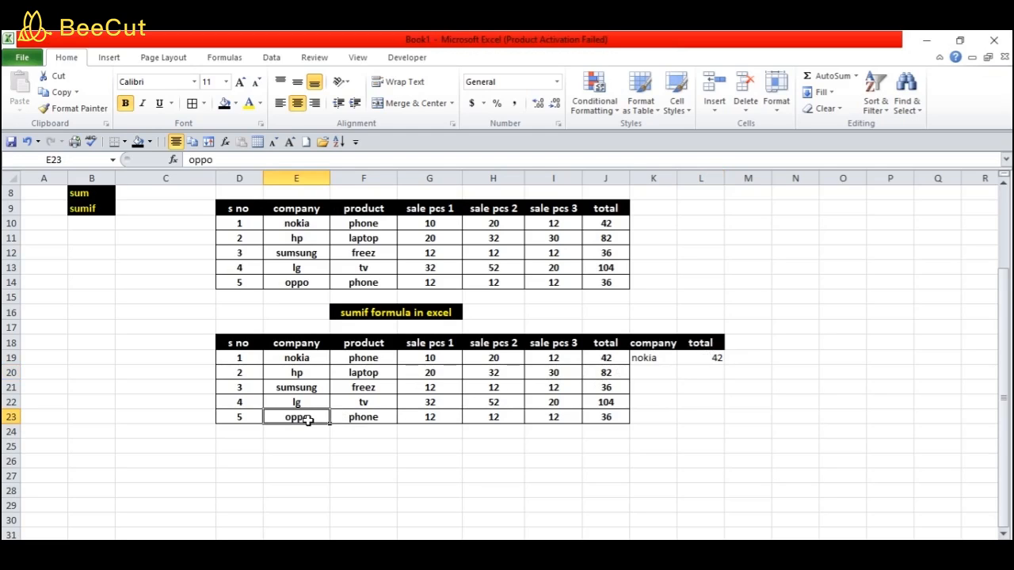
type("nokia")
left_click(339, 486)
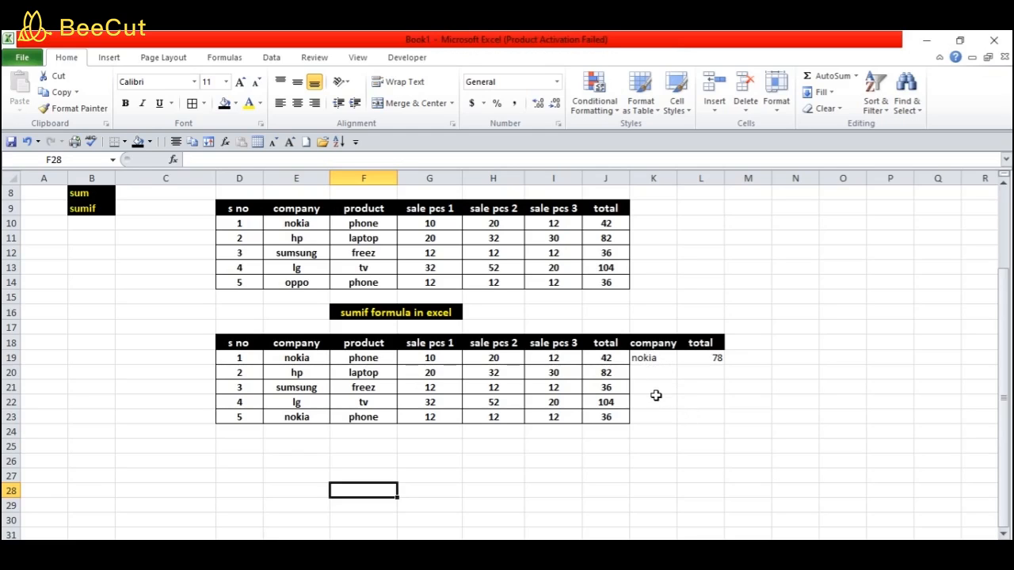
left_click_drag(657, 358, 695, 358)
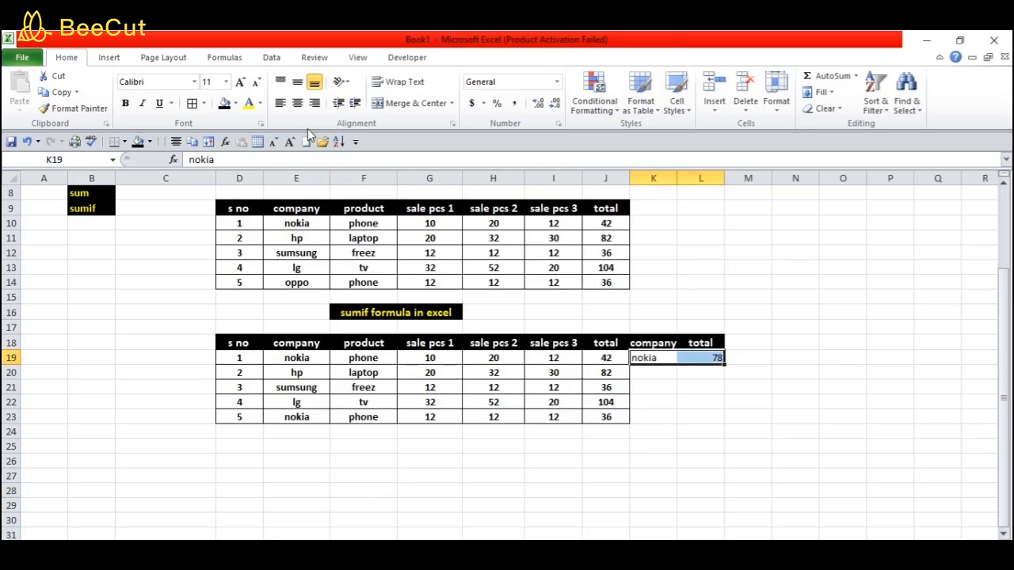
Format K19:L19 (nokia, 78) with a black fill and bold white text
left_click(224, 104)
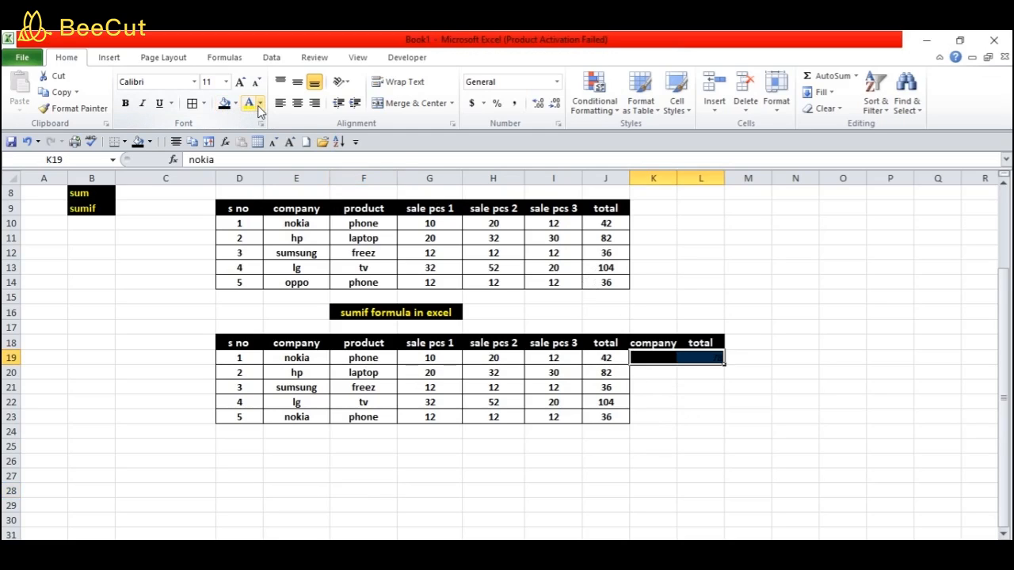
left_click(260, 104)
left_click(248, 152)
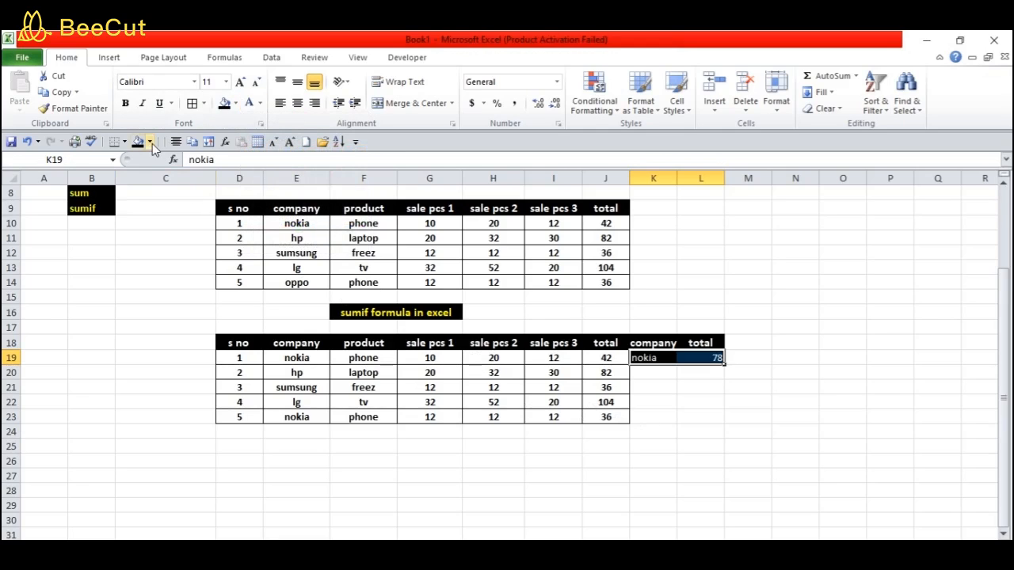
left_click(125, 104)
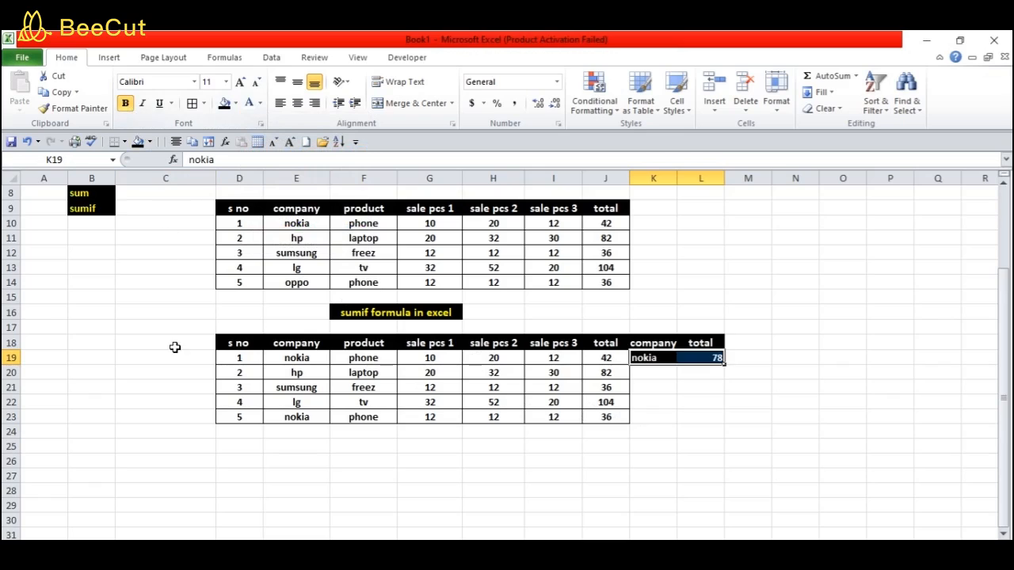
left_click(187, 415)
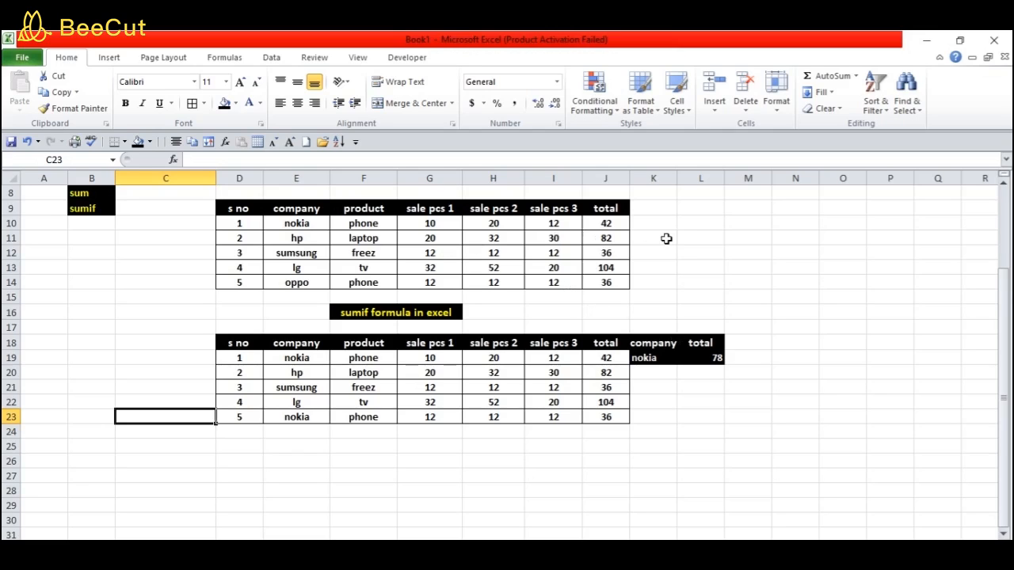
left_click(702, 237)
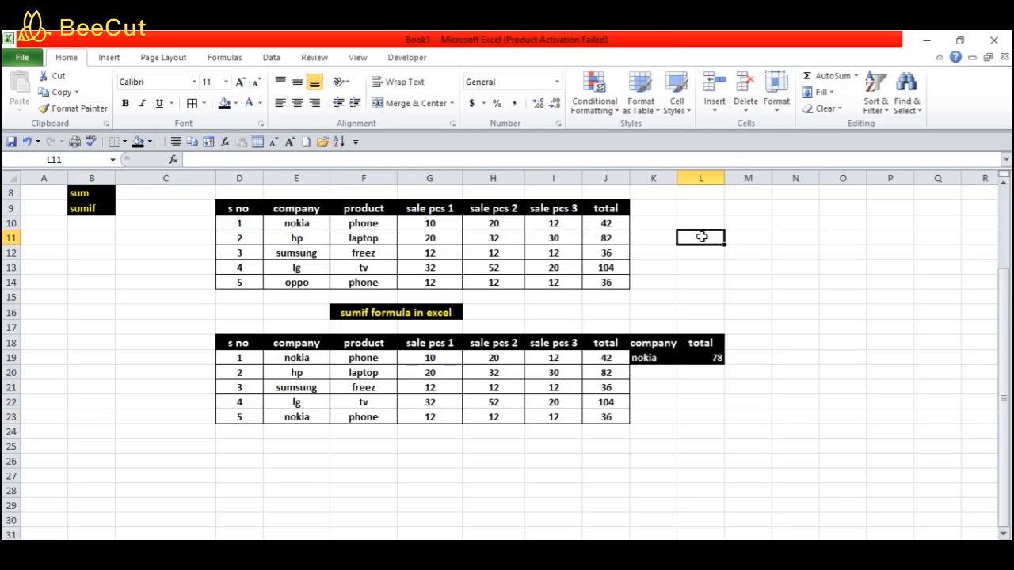
Enter =G10+H10+I10 in L11 to hand-total nokia's first-row sales, giving 42
type("=")
left_click(437, 223)
type("+")
left_click(493, 224)
type("+")
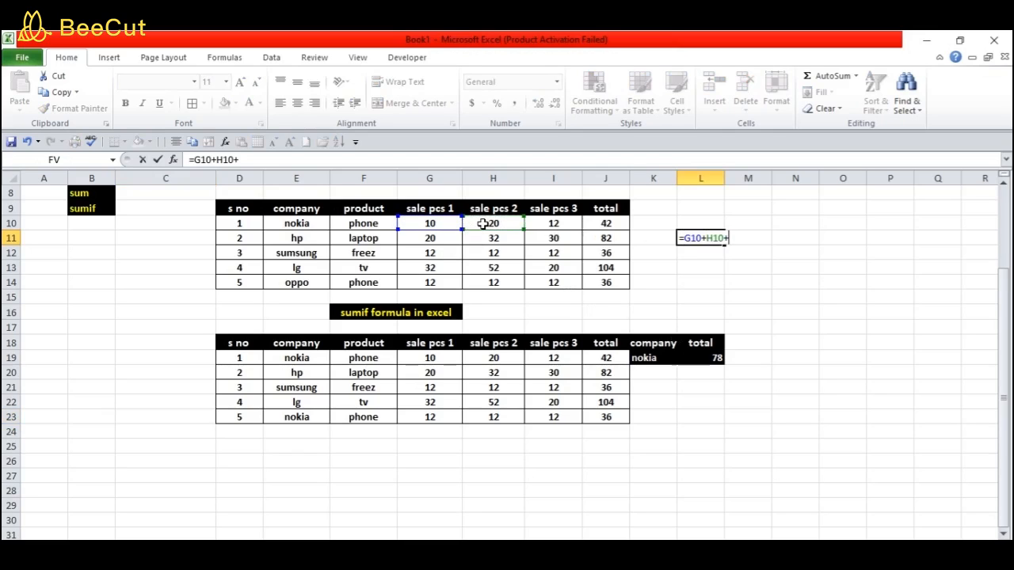
scroll(543, 222, "down", 1)
left_click(548, 210)
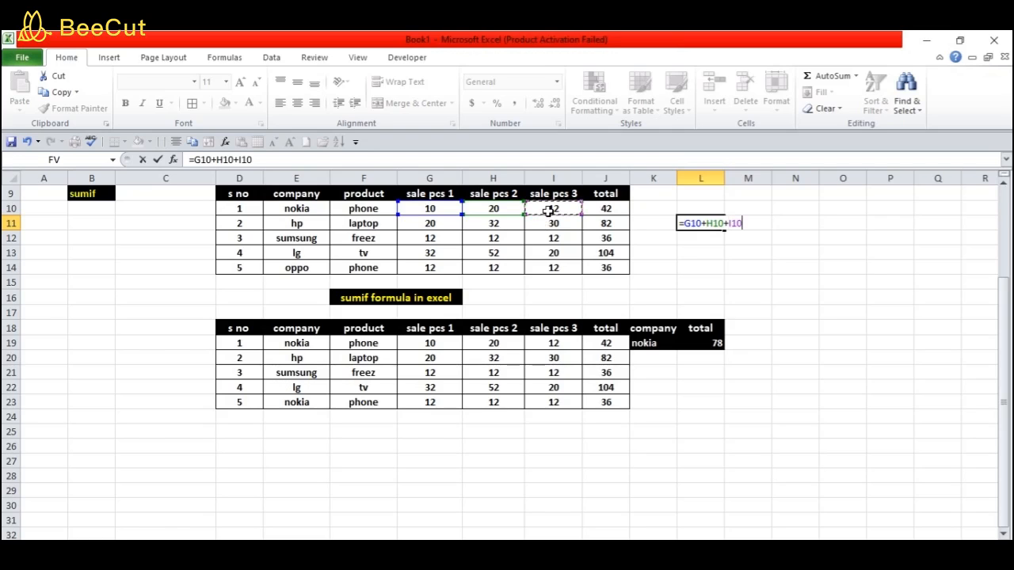
key("Return")
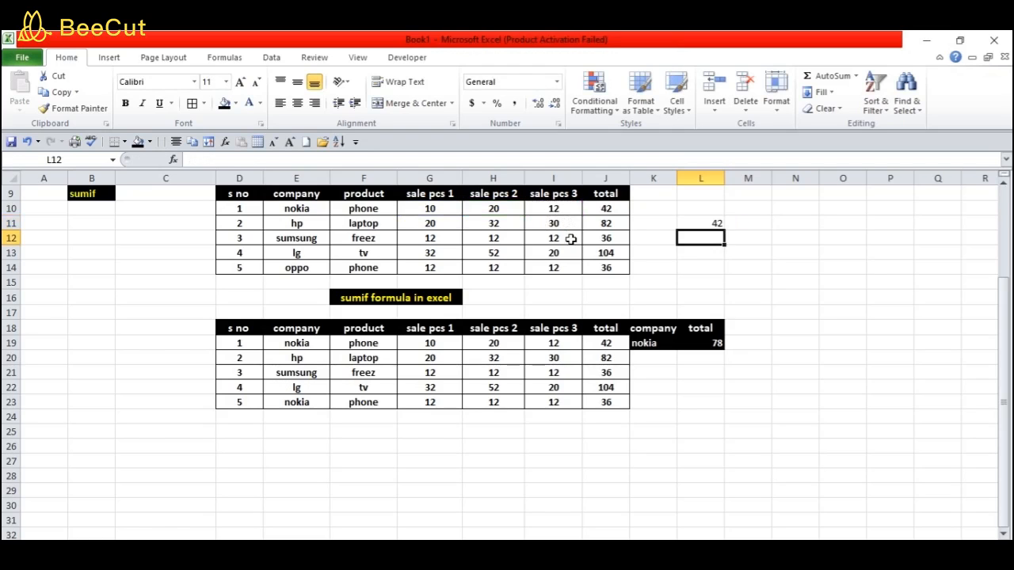
left_click(802, 344)
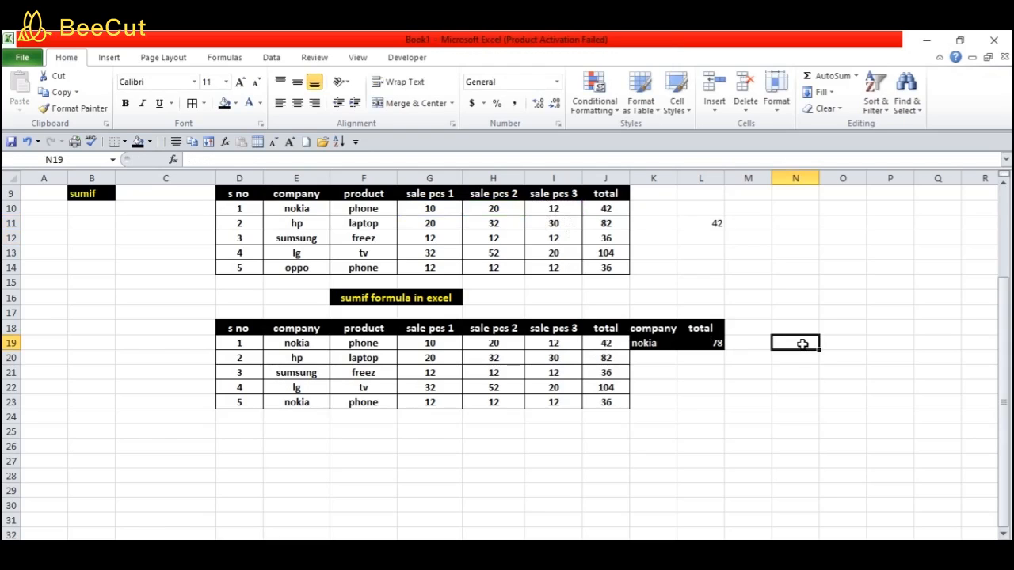
Enter =J19+J23 in N19 to confirm the nokia SUMIF total of 78
type("=")
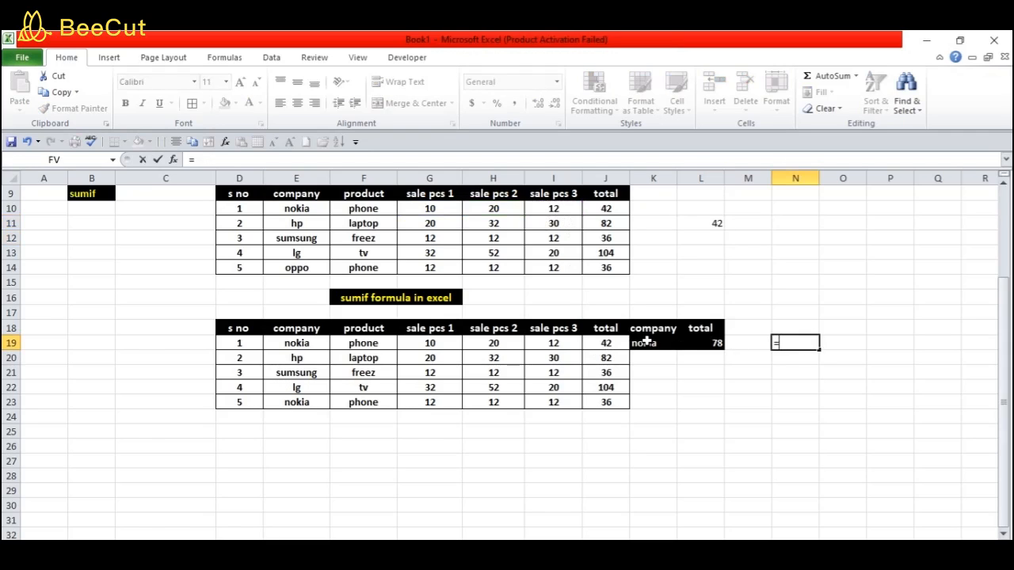
left_click(606, 343)
type("+")
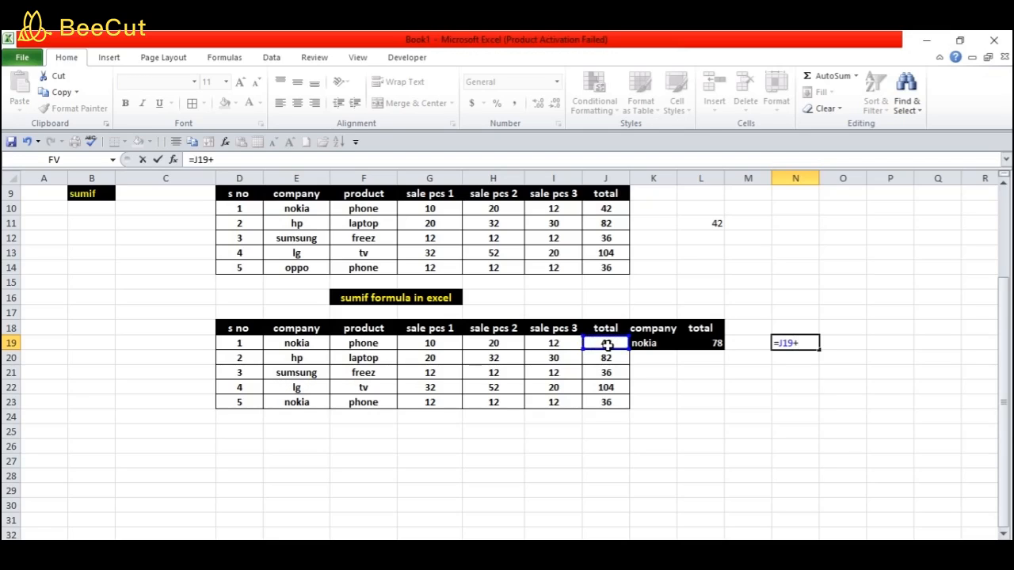
left_click(608, 402)
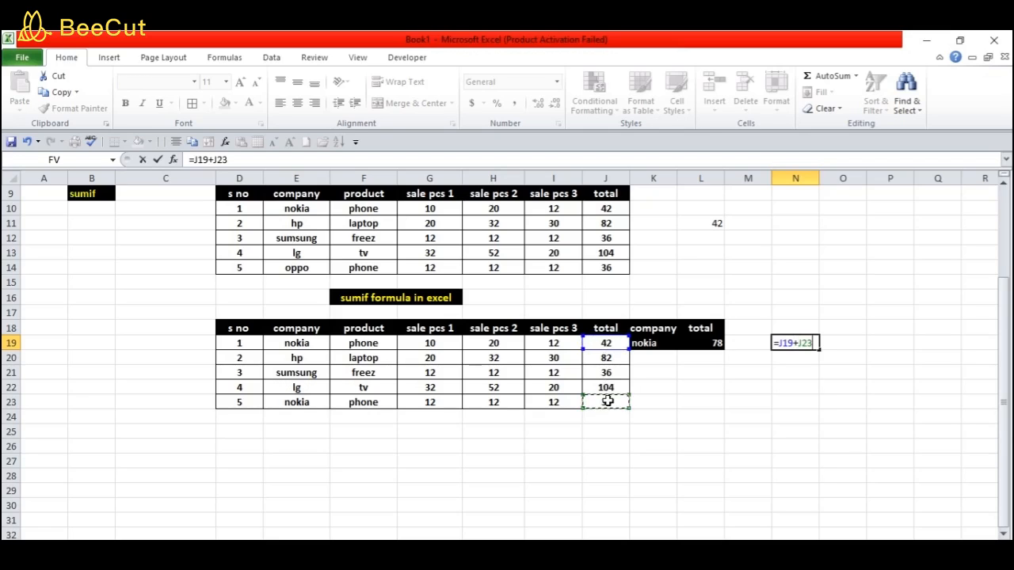
key("Return")
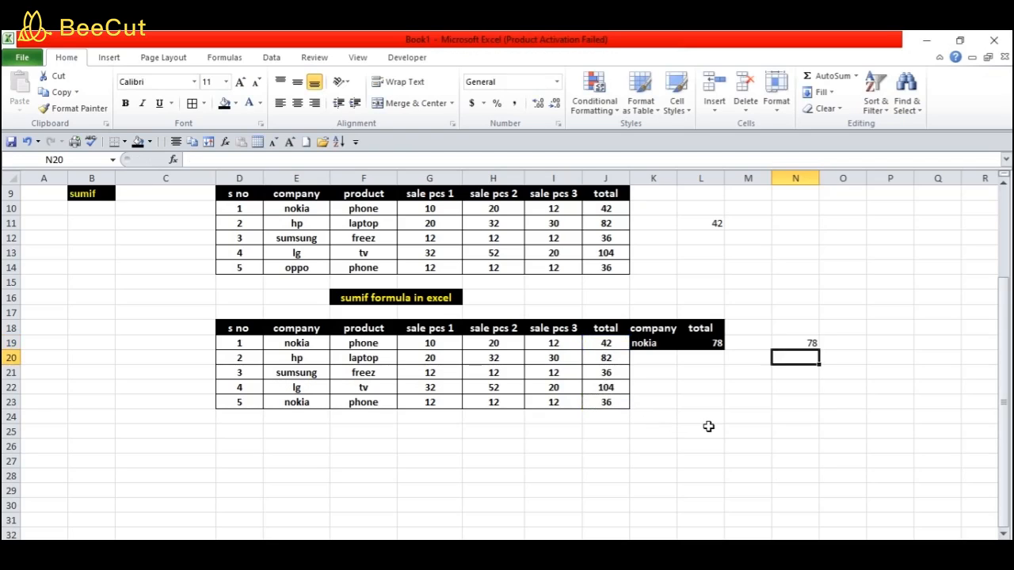
left_click_drag(1004, 453, 1004, 428)
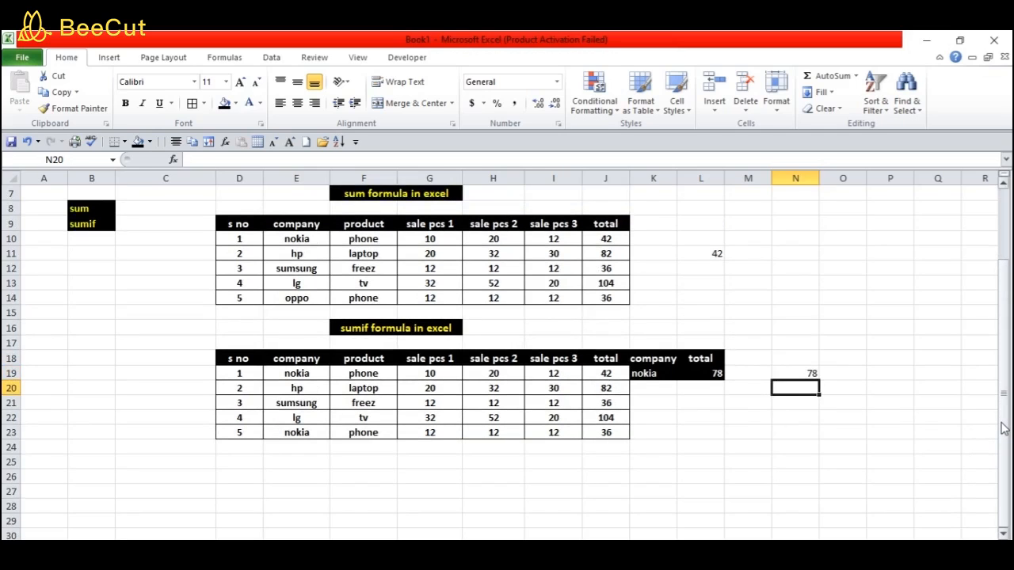